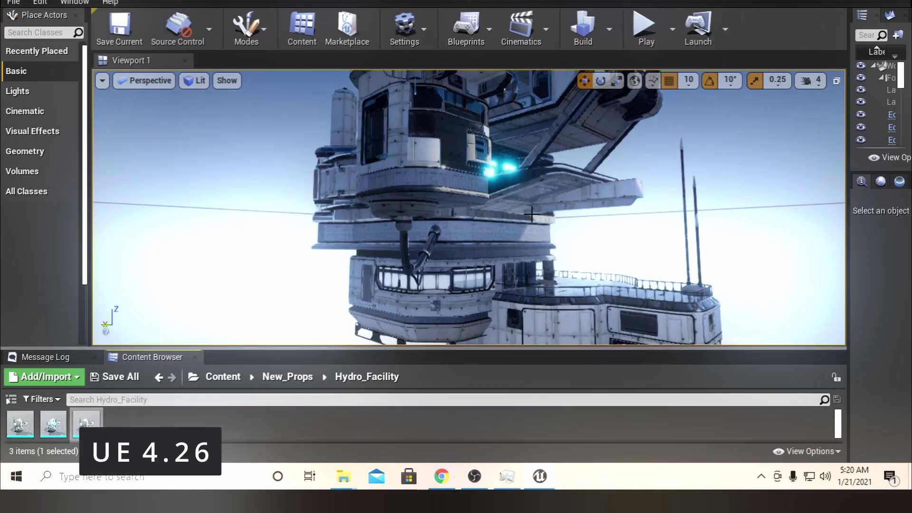
# - Examine the facility building in the level from several sides and close up
pyautogui.moveTo(532, 214); pyautogui.dragTo(594, 251, button='right')
pyautogui.scroll(5, 531, 215)
pyautogui.moveTo(532, 214); pyautogui.dragTo(532, 180, button='right')
pyautogui.moveTo(537, 212); pyautogui.dragTo(539, 215, button='right')
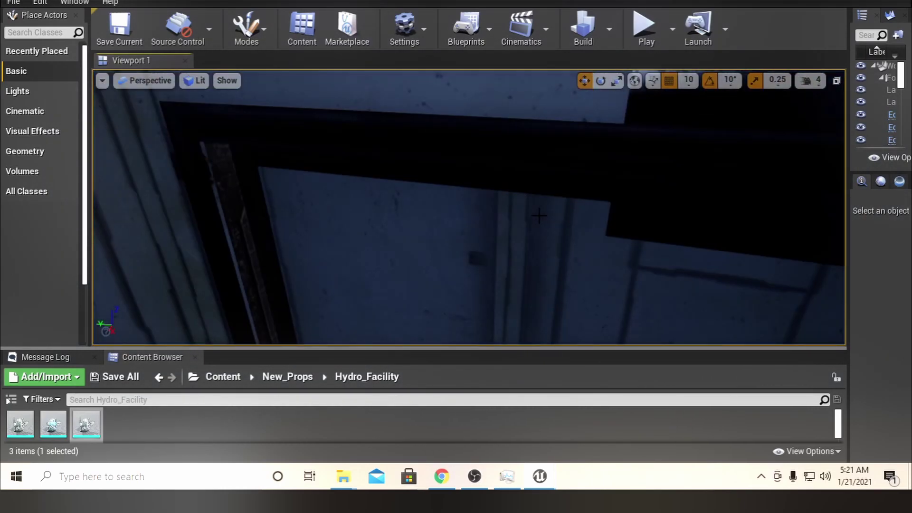
pyautogui.moveTo(539, 215); pyautogui.dragTo(539, 215, button='right')
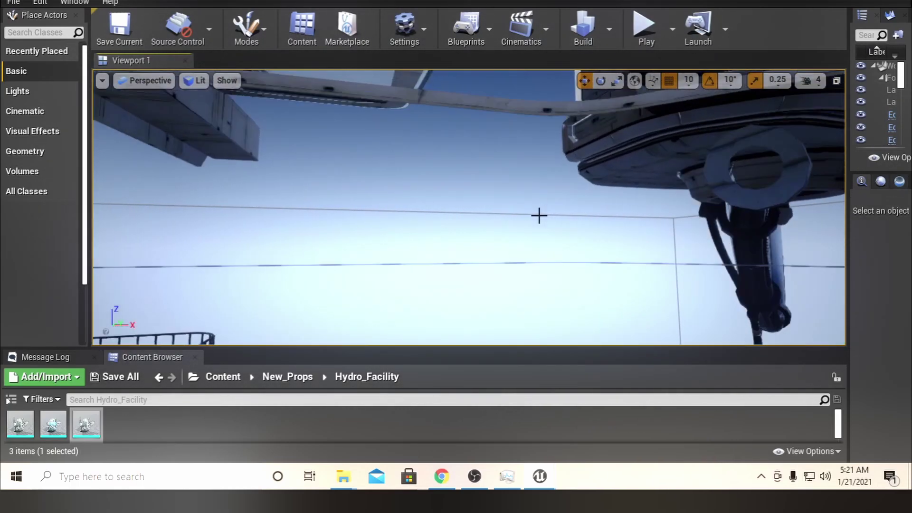
pyautogui.moveTo(540, 216); pyautogui.dragTo(435, 220, button='right')
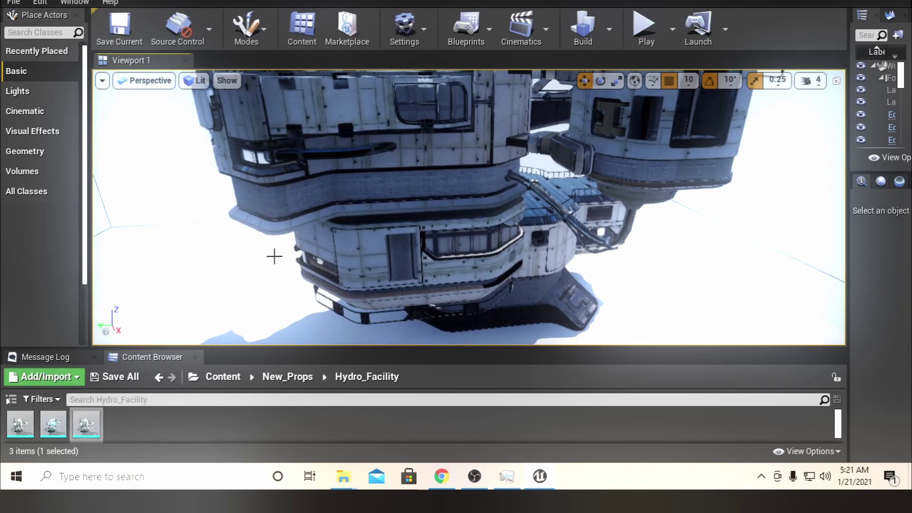
# - Open the Building_13 static mesh in its own editor and maximize the editor window
pyautogui.scroll(-1, 139, 428)
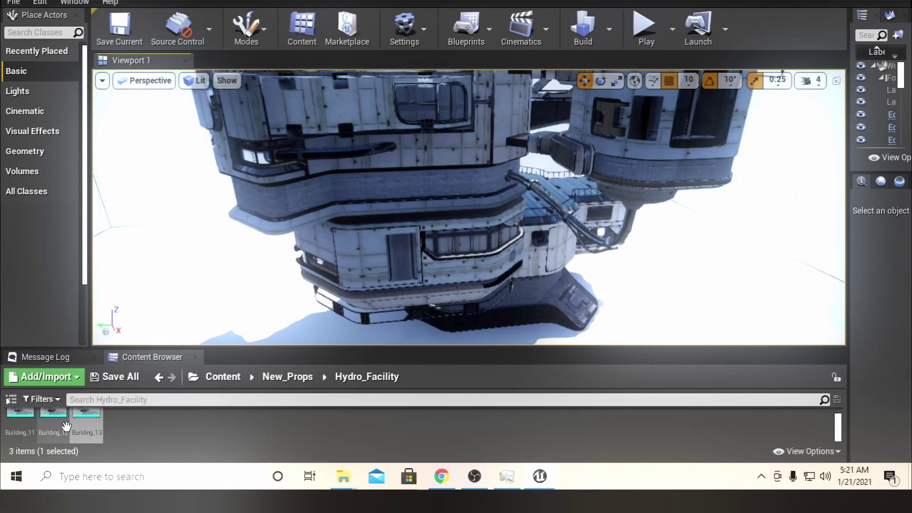
pyautogui.moveTo(26, 428)
pyautogui.moveTo(95, 426)
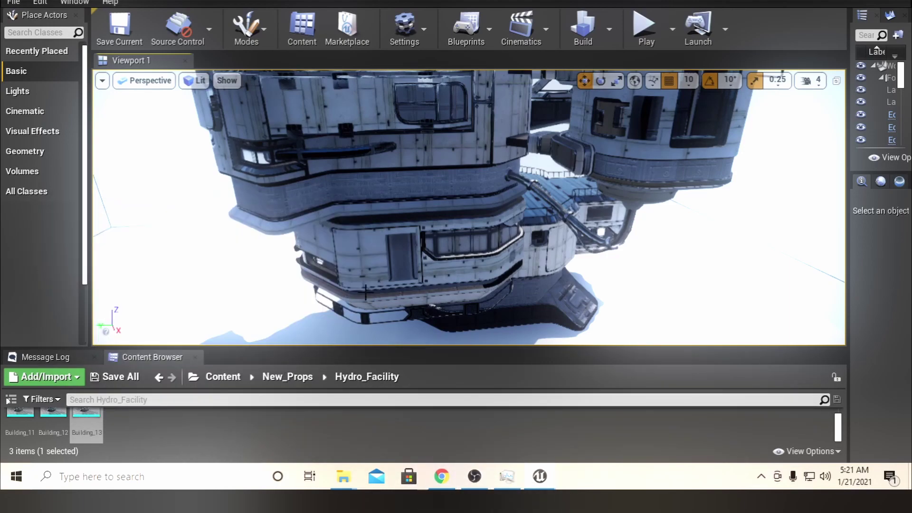
pyautogui.click(81, 418)
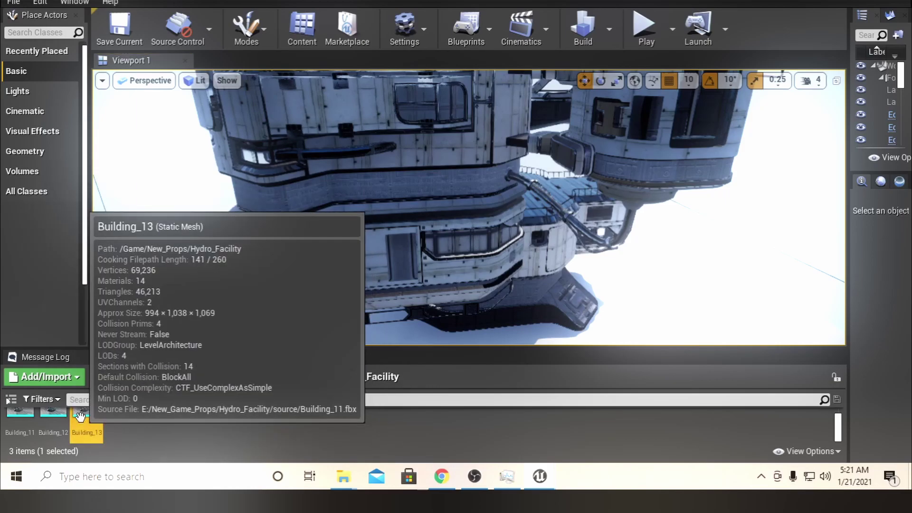
pyautogui.doubleClick(82, 418)
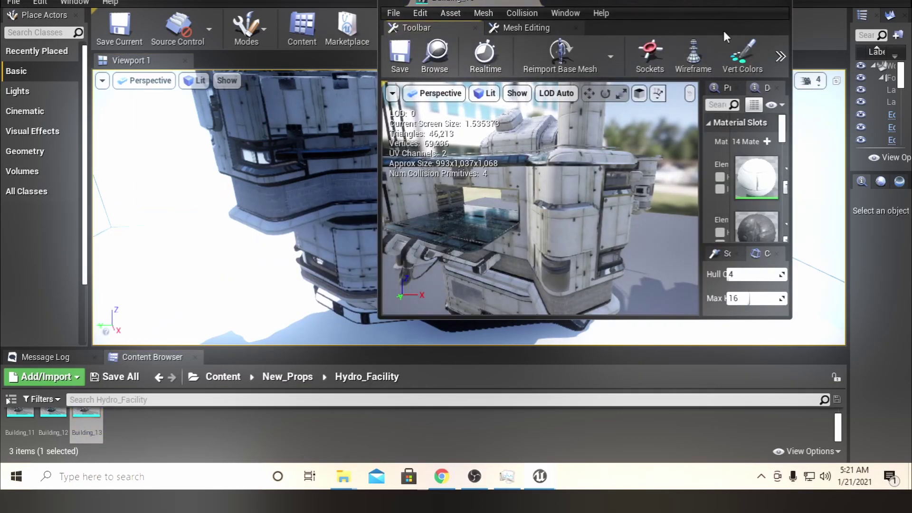
pyautogui.click(759, 1)
# - Inspect the Building_13 mesh from several angles, including its roof, railings and surrounding parts
pyautogui.scroll(-5, 328, 286)
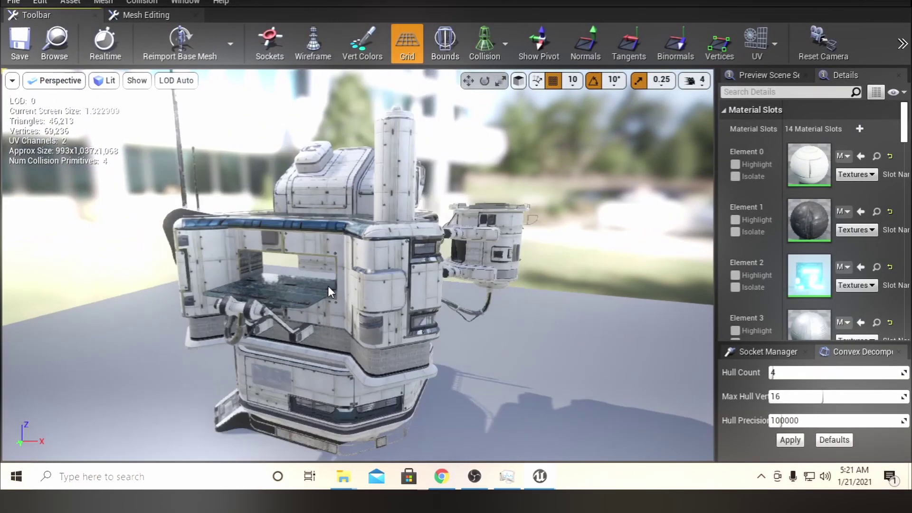
pyautogui.moveTo(328, 286); pyautogui.dragTo(252, 289, button='right')
pyautogui.scroll(5, 282, 286)
pyautogui.scroll(-3, 281, 286)
pyautogui.scroll(-3, 281, 287)
pyautogui.scroll(8, 281, 286)
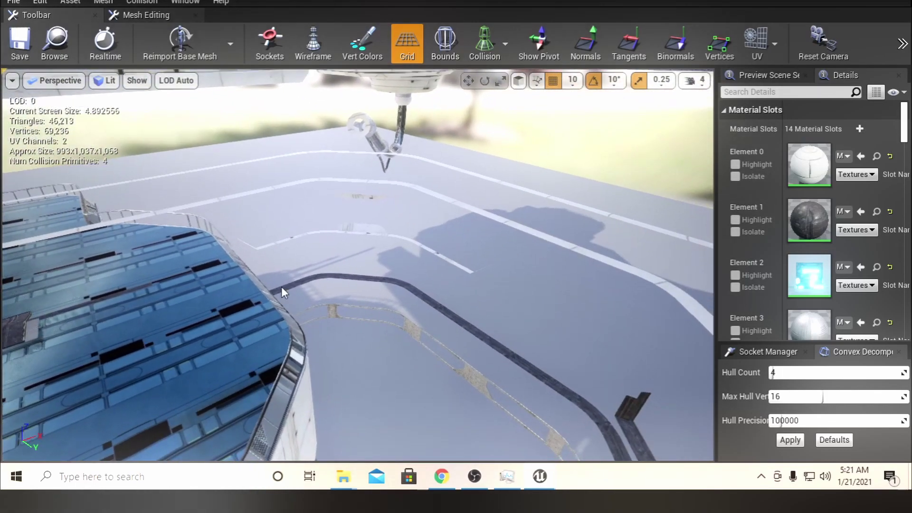
pyautogui.scroll(-8, 281, 287)
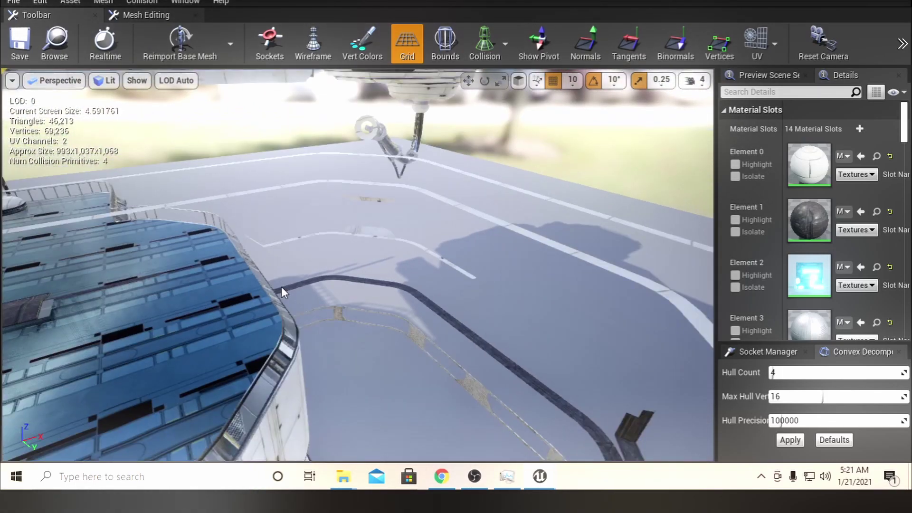
pyautogui.scroll(3, 282, 286)
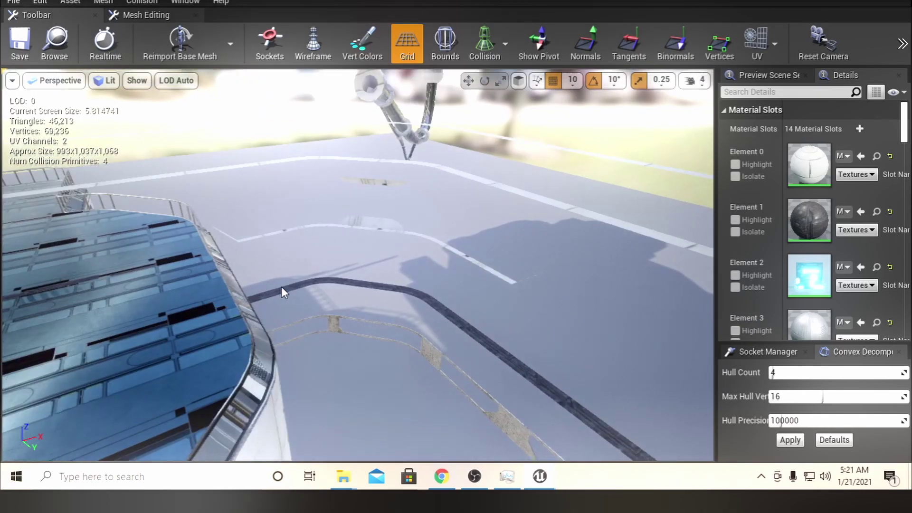
pyautogui.scroll(3, 281, 287)
pyautogui.scroll(-8, 282, 286)
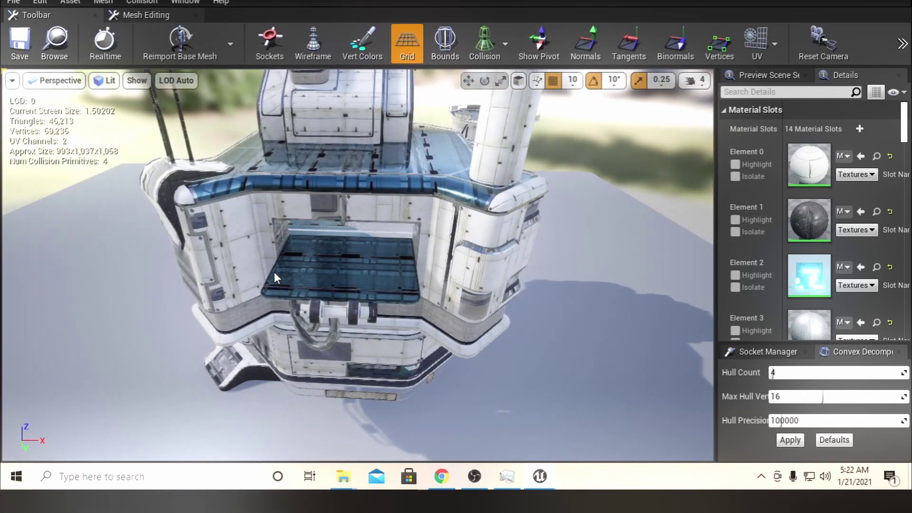
# - Bring up the mesh editing tools, filter the mesh details by "lod" and set the LOD Picker to LOD 0
pyautogui.click(151, 13)
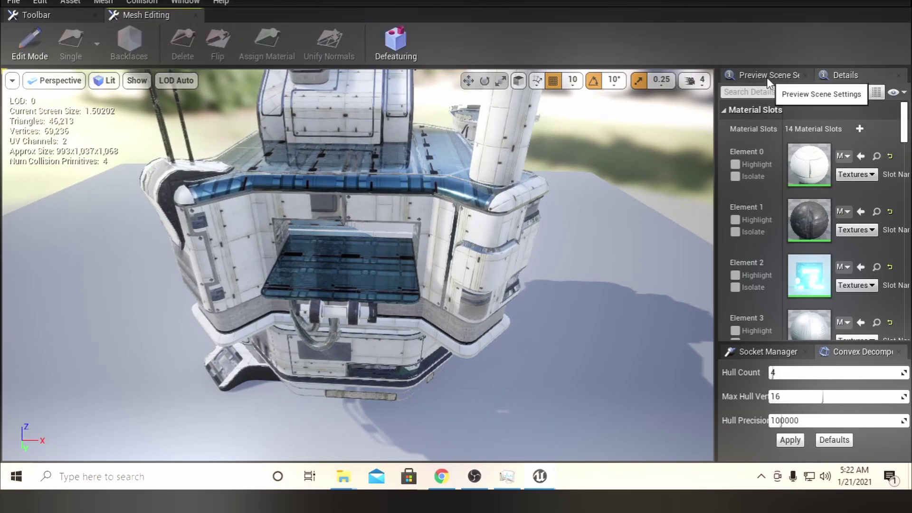
pyautogui.click(788, 92)
pyautogui.click(789, 93)
pyautogui.write('lod')
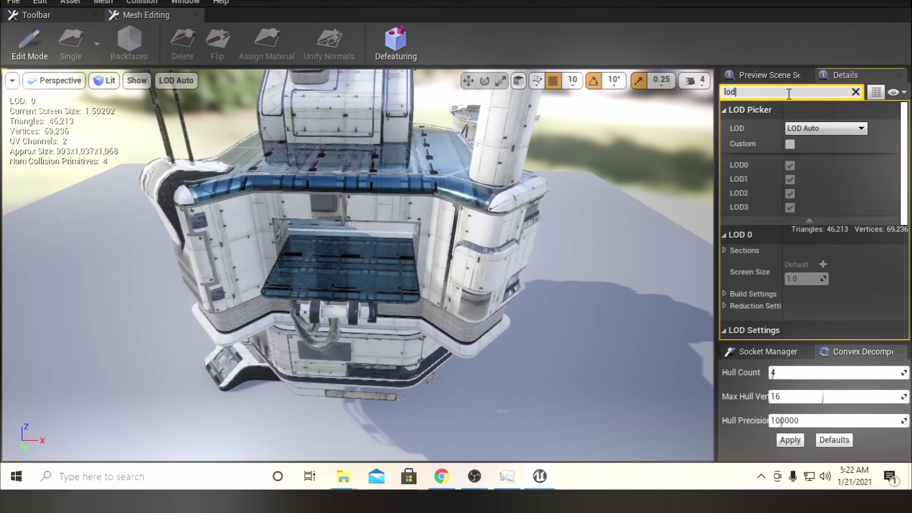
pyautogui.click(820, 127)
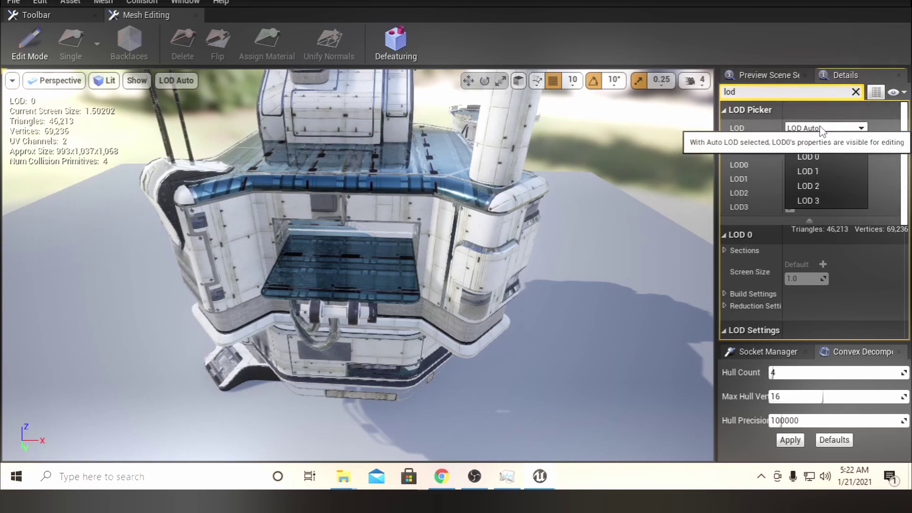
pyautogui.click(823, 153)
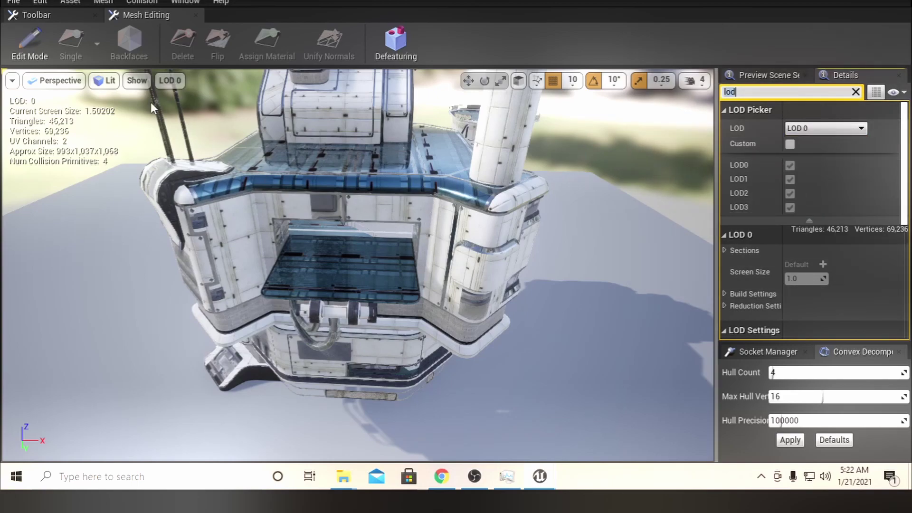
# - Enable Edit Mode for the mesh and include backfaces in the polygon selection
pyautogui.click(31, 47)
pyautogui.click(306, 268)
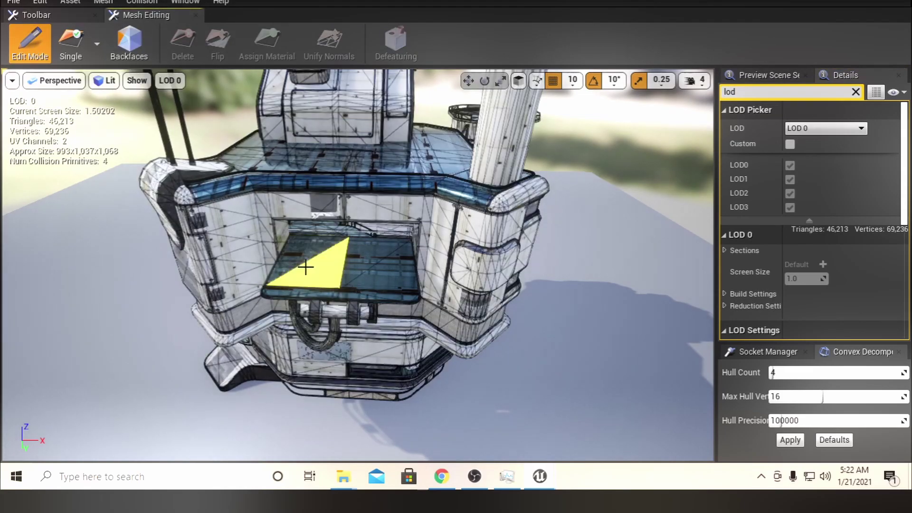
pyautogui.press('f')
pyautogui.scroll(-5, 384, 230)
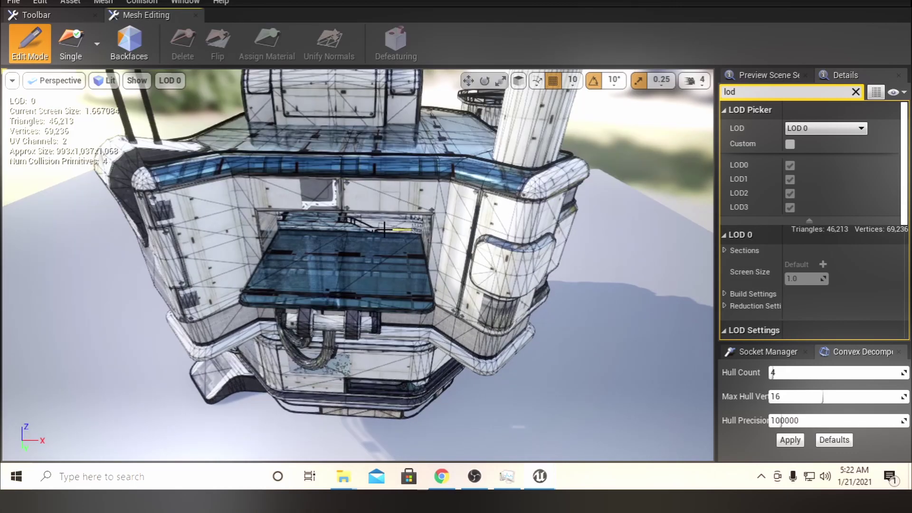
pyautogui.click(134, 53)
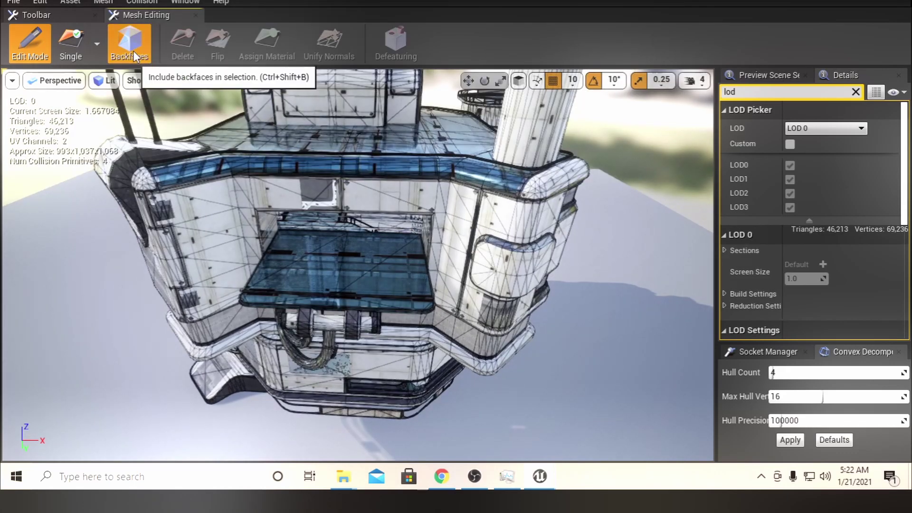
# - Select individual triangles in Single mode, adding the front triangle to the far half of the blue platform
pyautogui.click(75, 40)
pyautogui.click(250, 250)
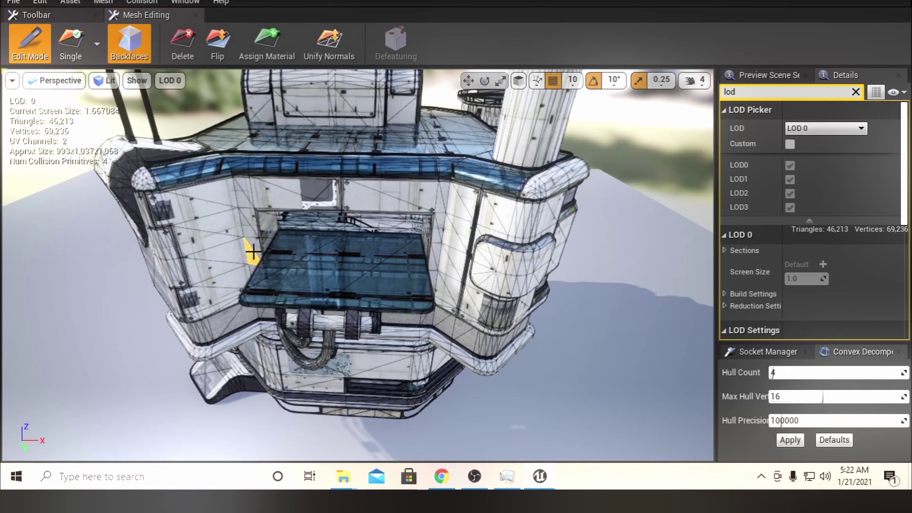
pyautogui.click(274, 269)
pyautogui.click(246, 224)
pyautogui.click(277, 258)
pyautogui.click(328, 270)
pyautogui.click(375, 269)
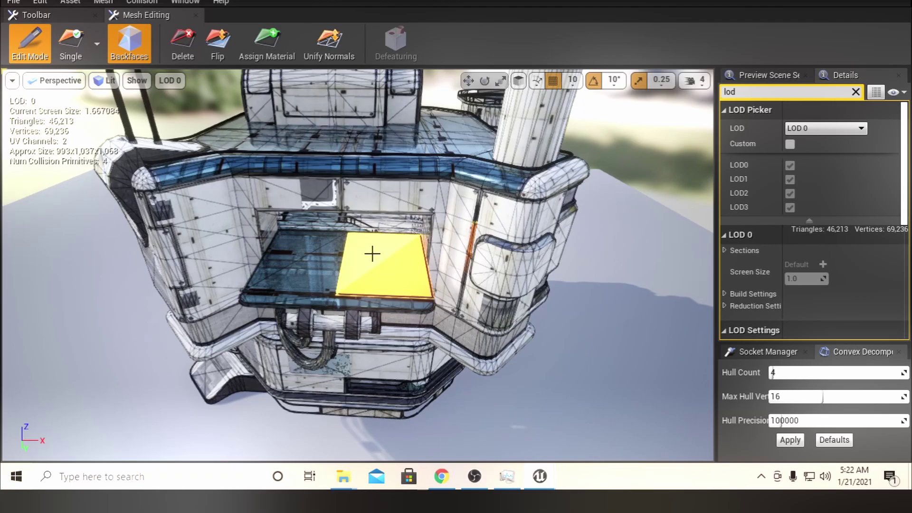
pyautogui.keyDown('ctrl'); pyautogui.click(307, 271); pyautogui.keyUp('ctrl')
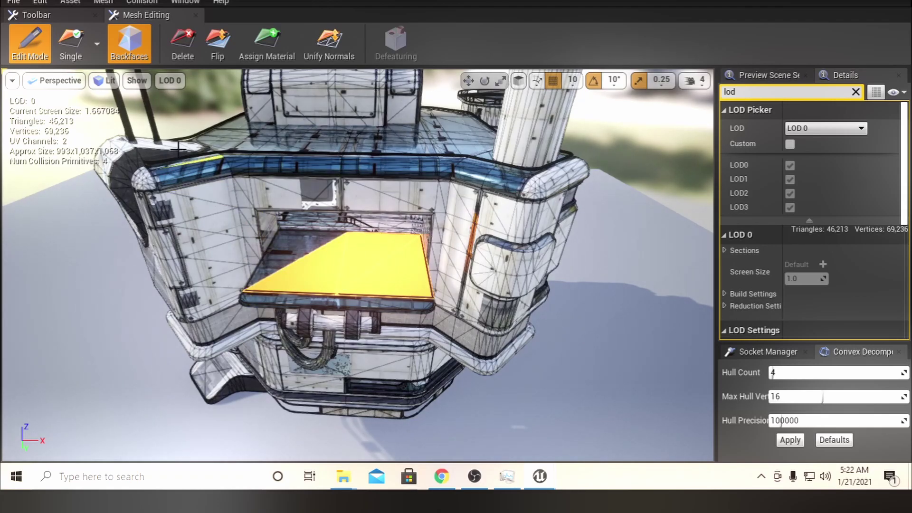
# - Switch polygon selection to Material mode and select the blue panel material, followed by the white wall material
pyautogui.click(96, 45)
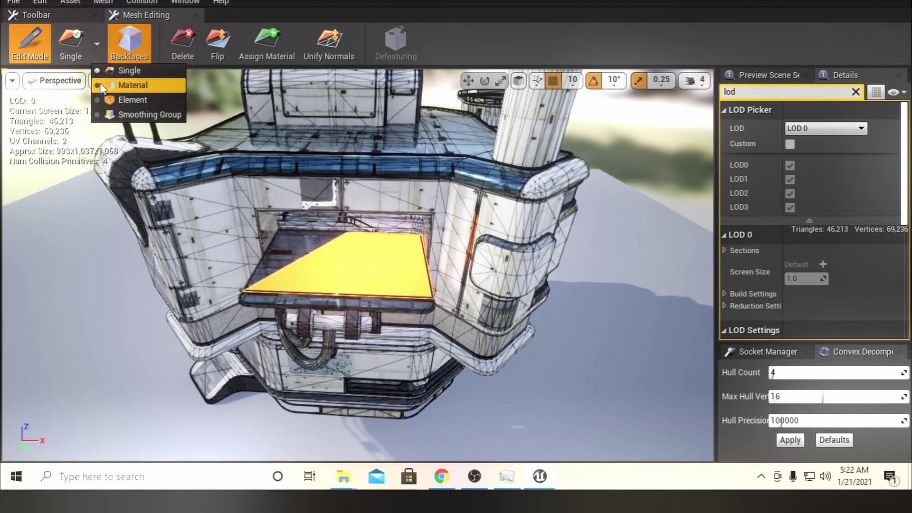
pyautogui.click(101, 85)
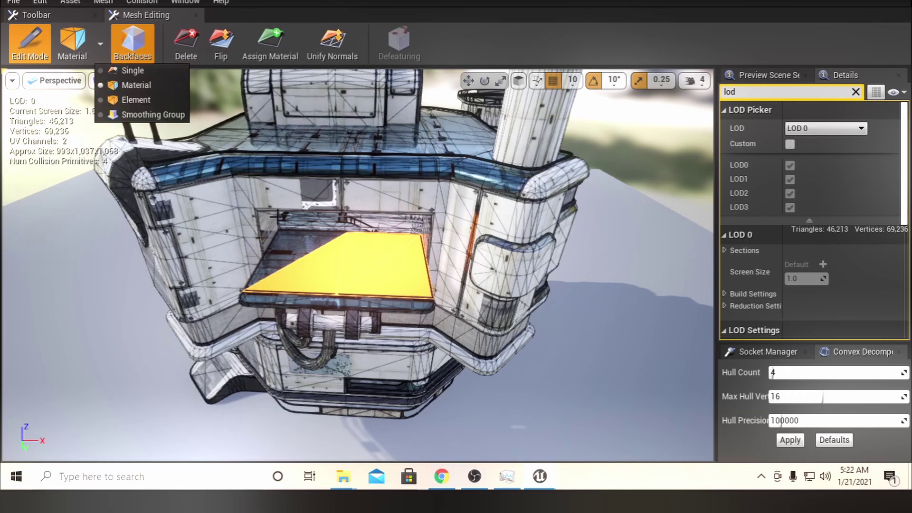
pyautogui.click(294, 250)
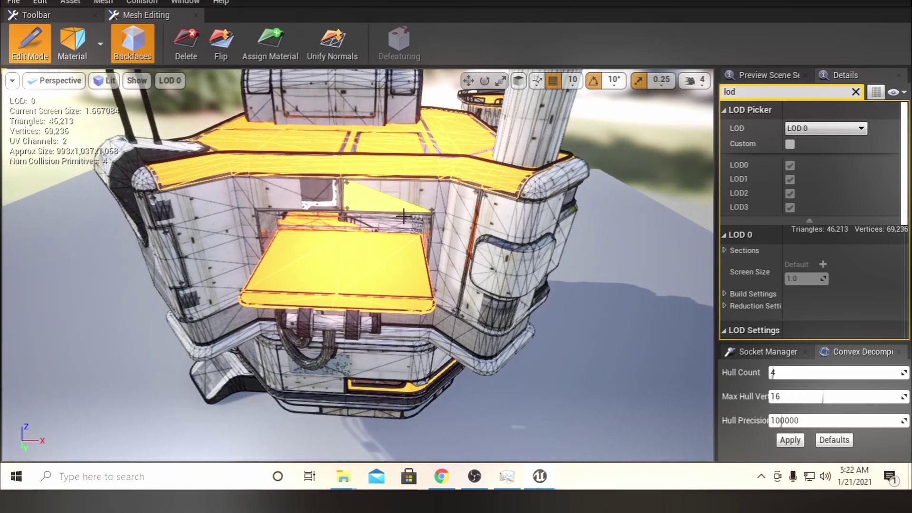
pyautogui.click(217, 218)
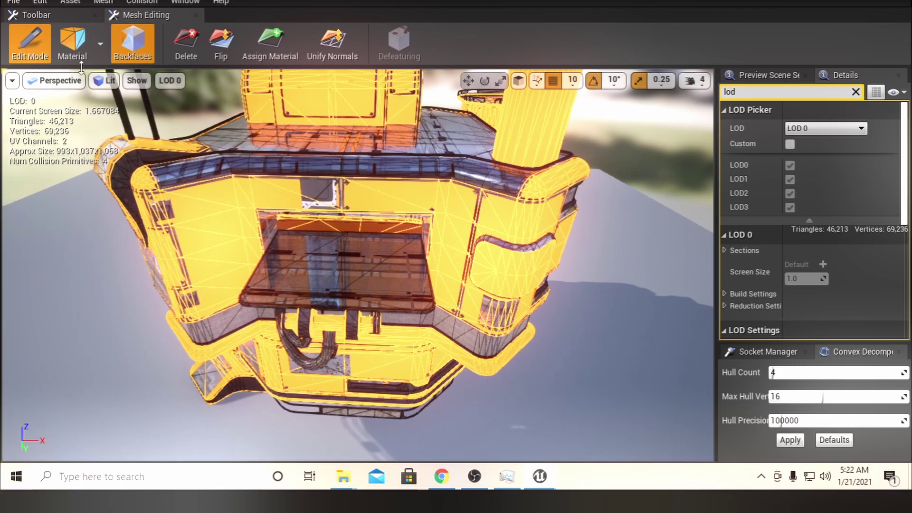
# - Switch polygon selection to Element mode and select the main body, the antenna base and finally the cylindrical tower
pyautogui.click(96, 42)
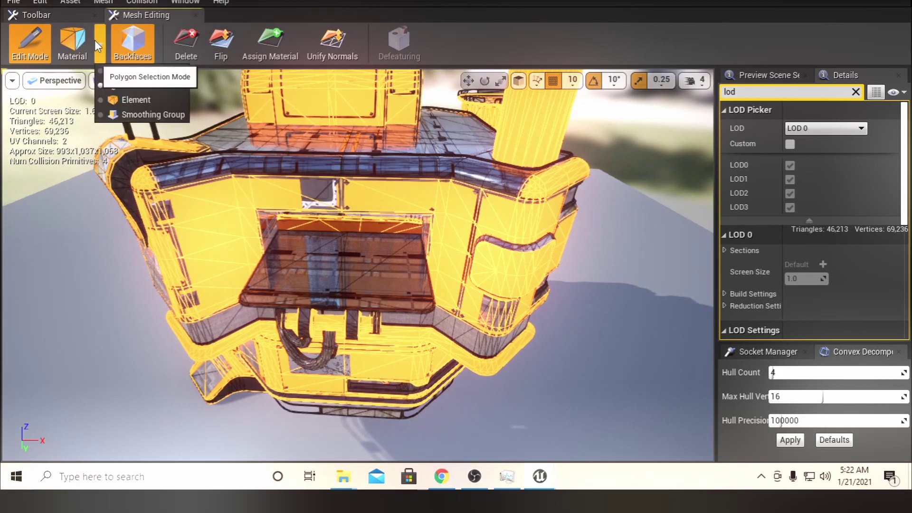
pyautogui.click(114, 97)
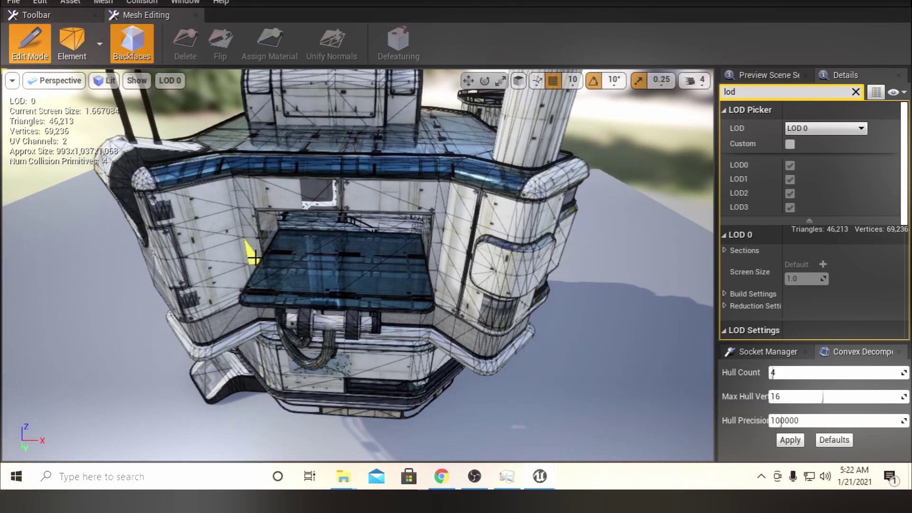
pyautogui.click(283, 272)
pyautogui.click(421, 161)
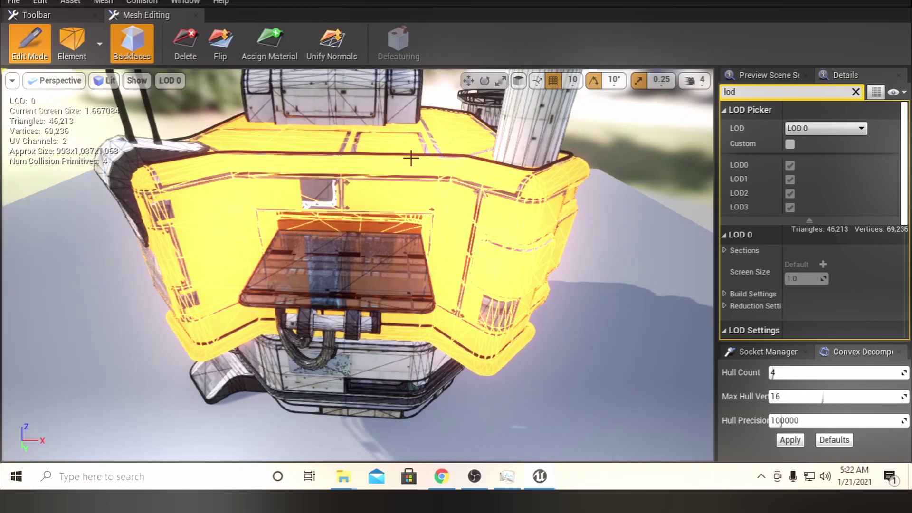
pyautogui.click(143, 153)
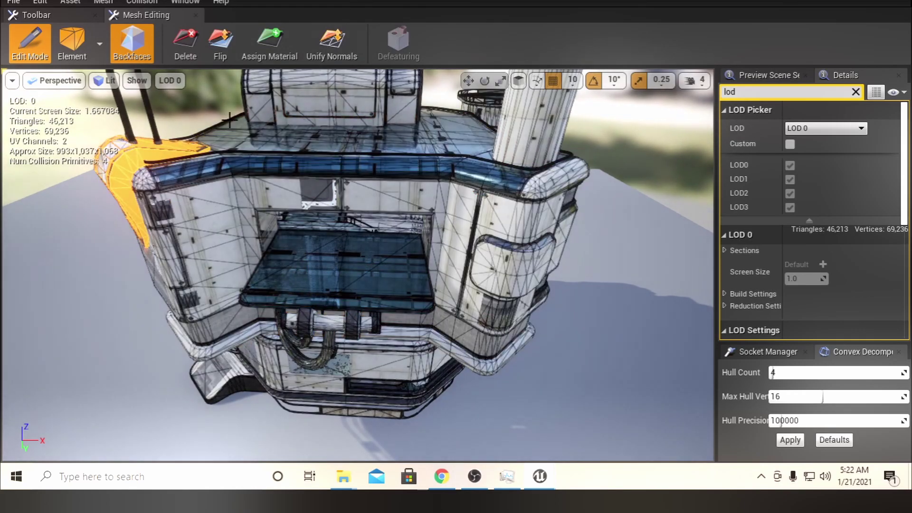
pyautogui.click(530, 116)
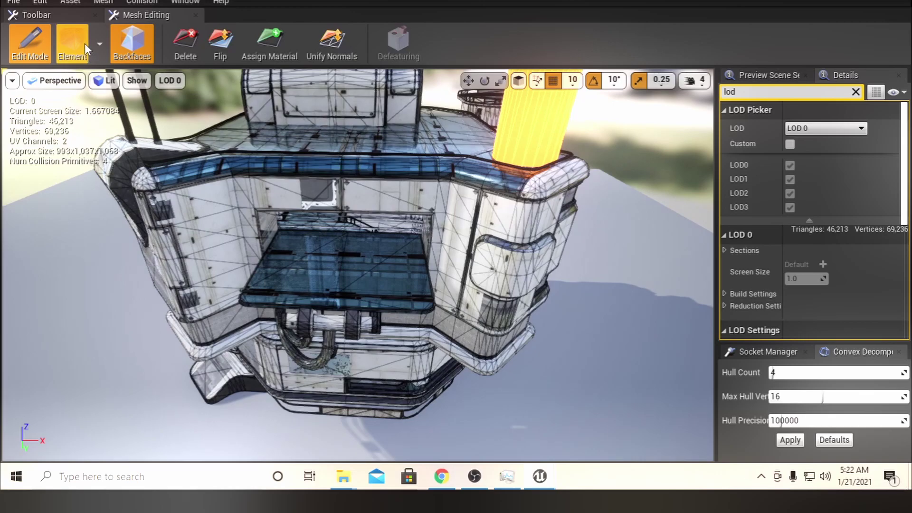
# - Review the polygon selection modes and set the mode back to Material
pyautogui.click(97, 41)
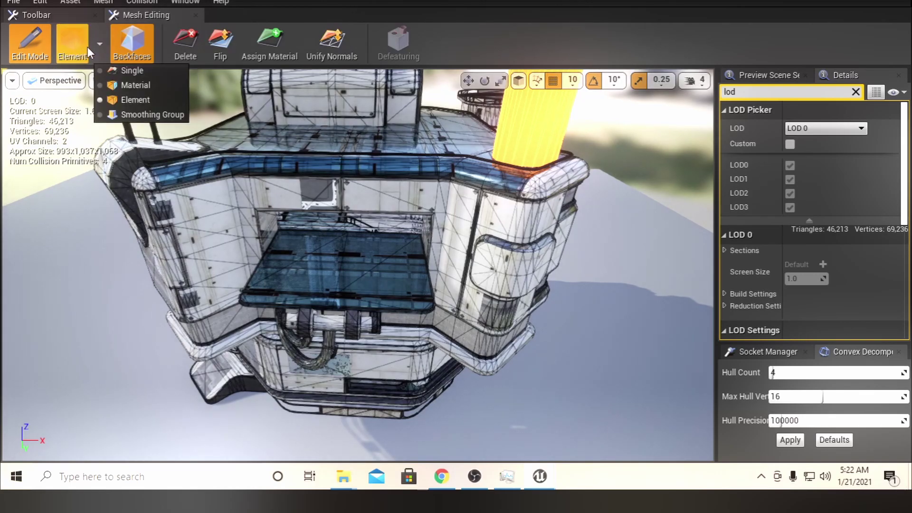
pyautogui.click(100, 44)
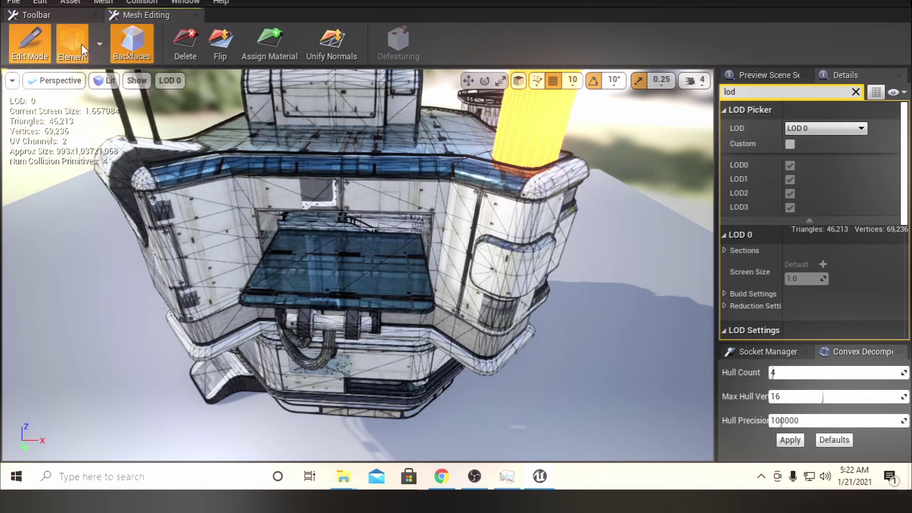
pyautogui.click(98, 44)
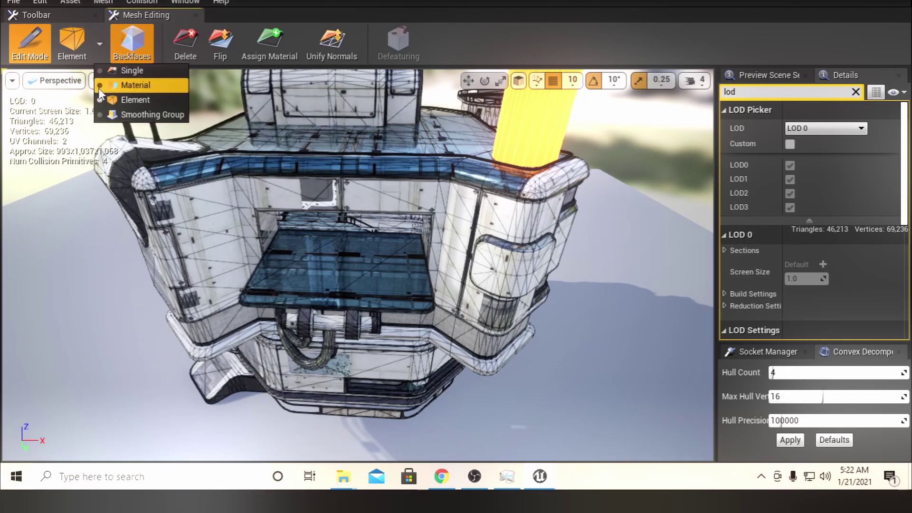
pyautogui.click(103, 87)
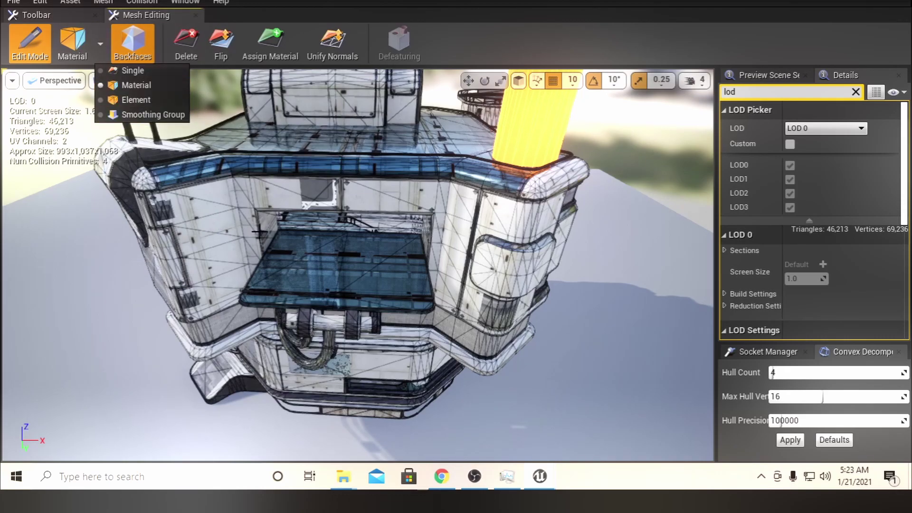
# - Select the blue panel material, switch to the white wall material, and add the blue panel material to that selection
pyautogui.click(304, 272)
pyautogui.click(305, 272)
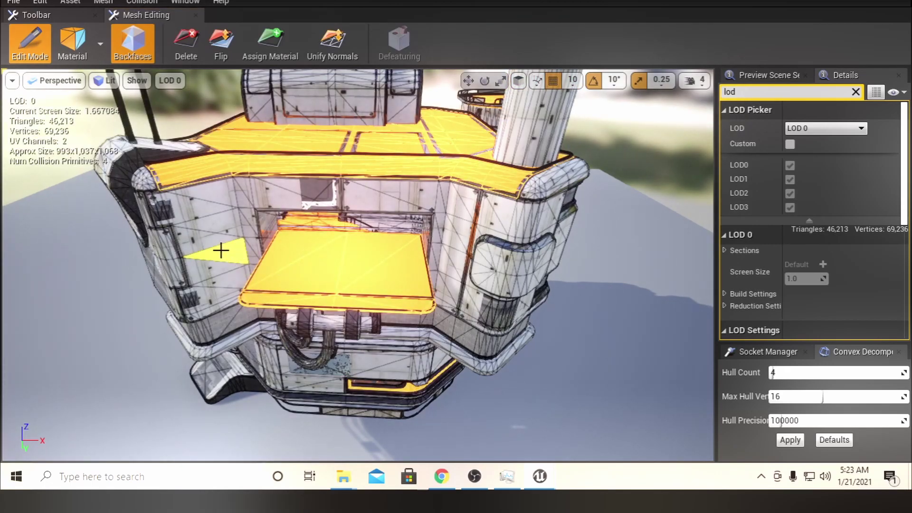
pyautogui.click(221, 250)
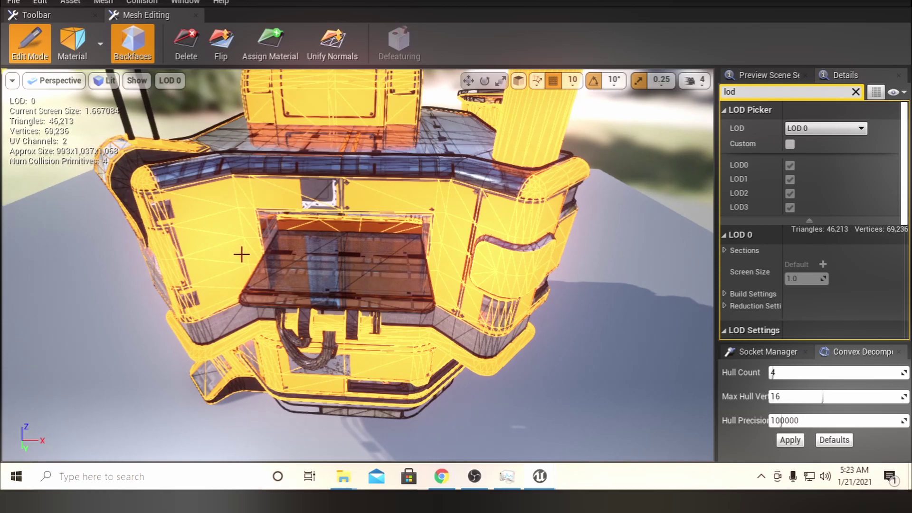
pyautogui.keyDown('ctrl'); pyautogui.click(327, 288); pyautogui.keyUp('ctrl')
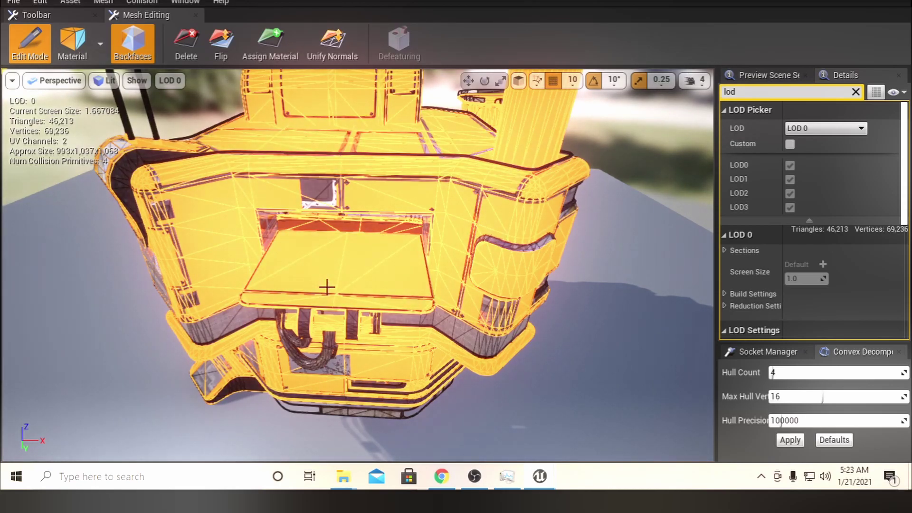
# - Add the material of the curved side trim beside the lower window to the selection
pyautogui.moveTo(427, 348)
pyautogui.mouseDown(button='right')
pyautogui.moveTo(484, 340)
pyautogui.moveTo(428, 348)
pyautogui.mouseUp(button='right')
pyautogui.scroll(6, 427, 350)
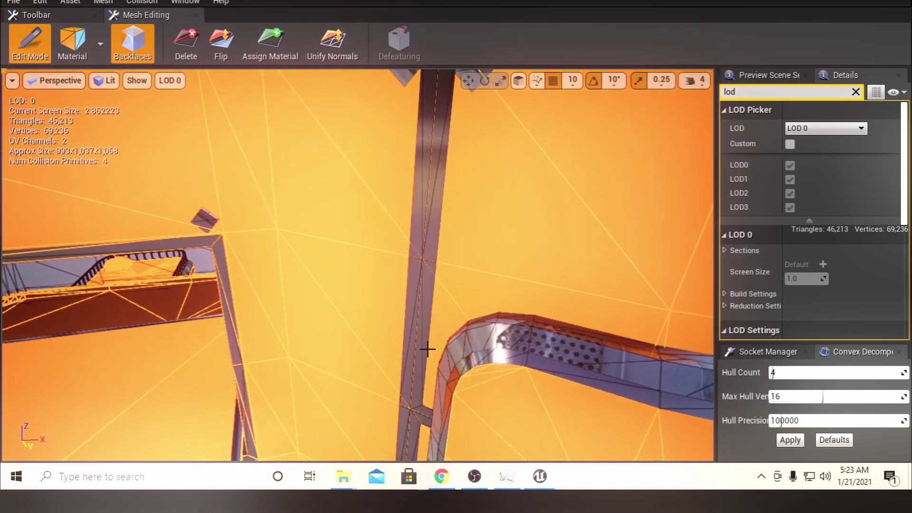
pyautogui.scroll(-6, 427, 349)
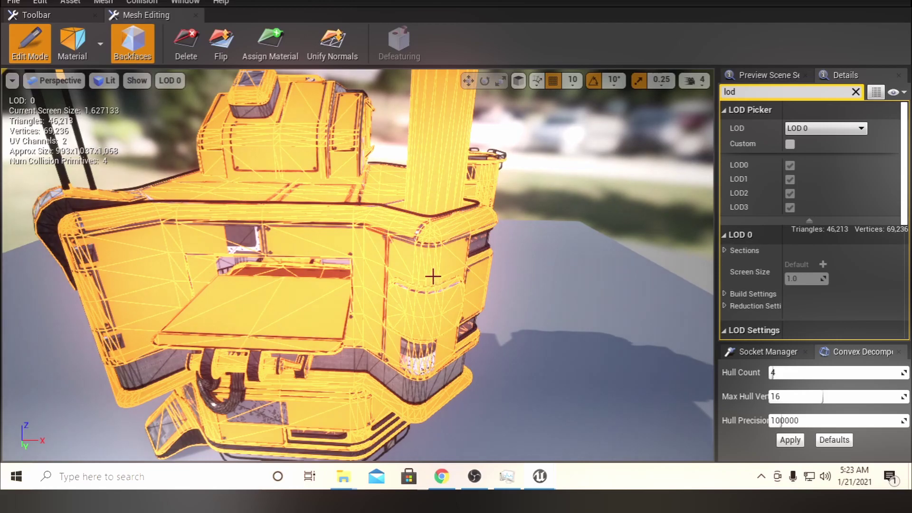
pyautogui.scroll(-3, 319, 238)
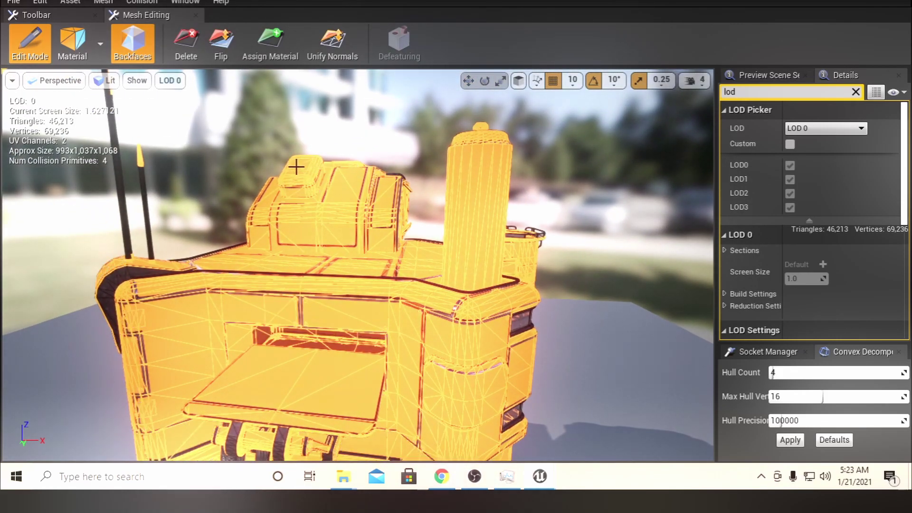
pyautogui.moveTo(318, 178); pyautogui.dragTo(456, 190, button='right')
pyautogui.scroll(4, 309, 181)
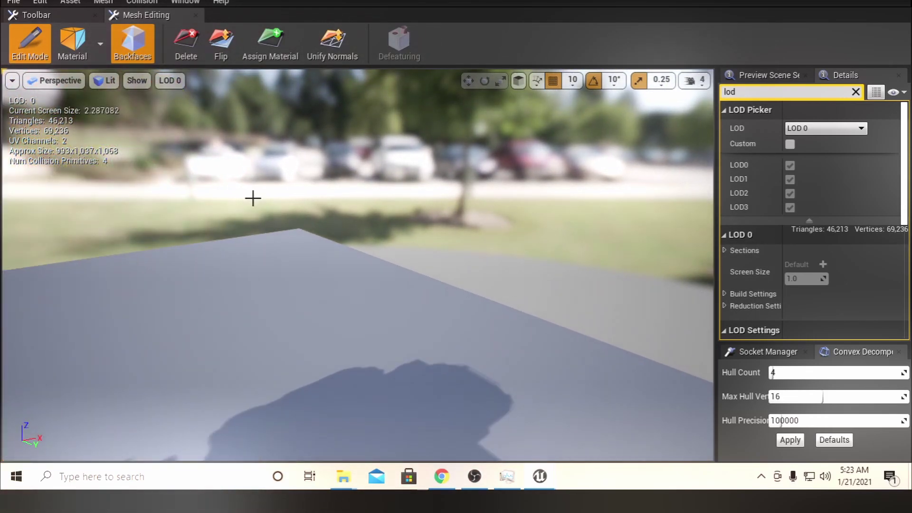
pyautogui.moveTo(252, 197); pyautogui.dragTo(143, 190, button='right')
pyautogui.scroll(-4, 231, 200)
pyautogui.moveTo(242, 201); pyautogui.dragTo(143, 200, button='right')
pyautogui.scroll(4, 243, 201)
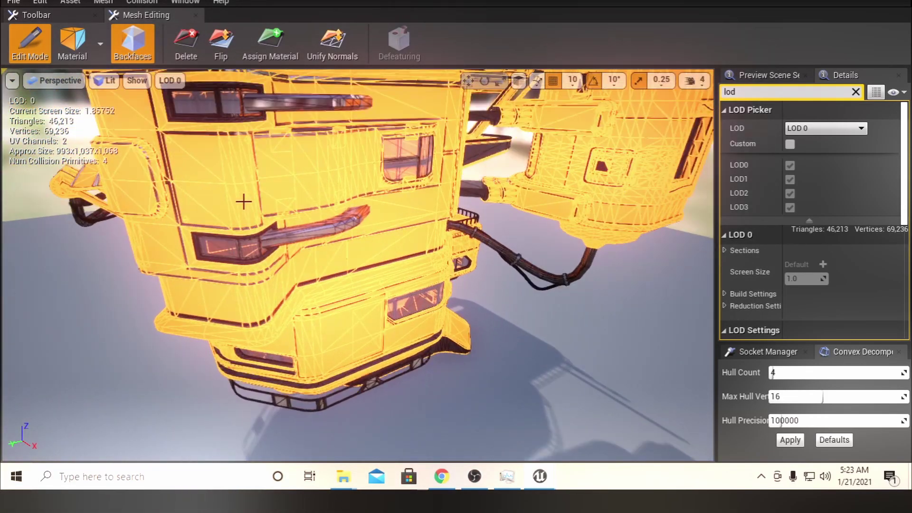
pyautogui.keyDown('shift'); pyautogui.click(303, 221); pyautogui.keyUp('shift')
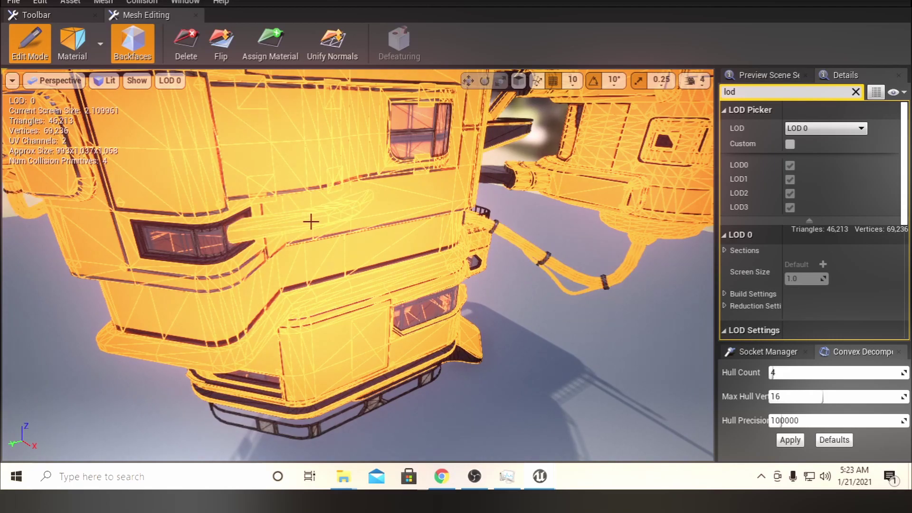
# - Examine the selected polygons around the building, including the connecting arms, the hanging cable and the fan housing
pyautogui.moveTo(311, 222); pyautogui.dragTo(475, 176, button='right')
pyautogui.press('w')
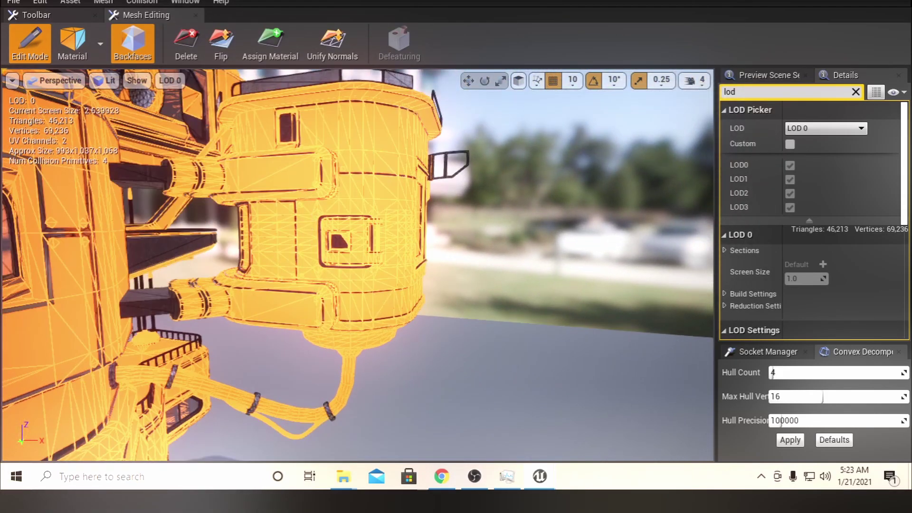
pyautogui.moveTo(311, 222); pyautogui.dragTo(261, 209, button='right')
pyautogui.scroll(4, 310, 224)
pyautogui.moveTo(310, 224); pyautogui.dragTo(209, 227, button='right')
pyautogui.scroll(-2, 311, 225)
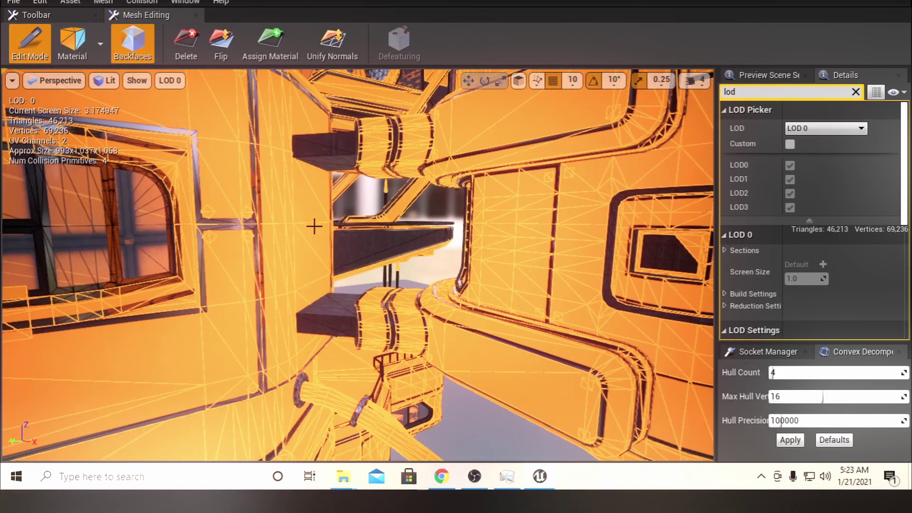
pyautogui.keyDown('shift'); pyautogui.click(359, 241); pyautogui.keyUp('shift')
pyautogui.scroll(-8, 360, 240)
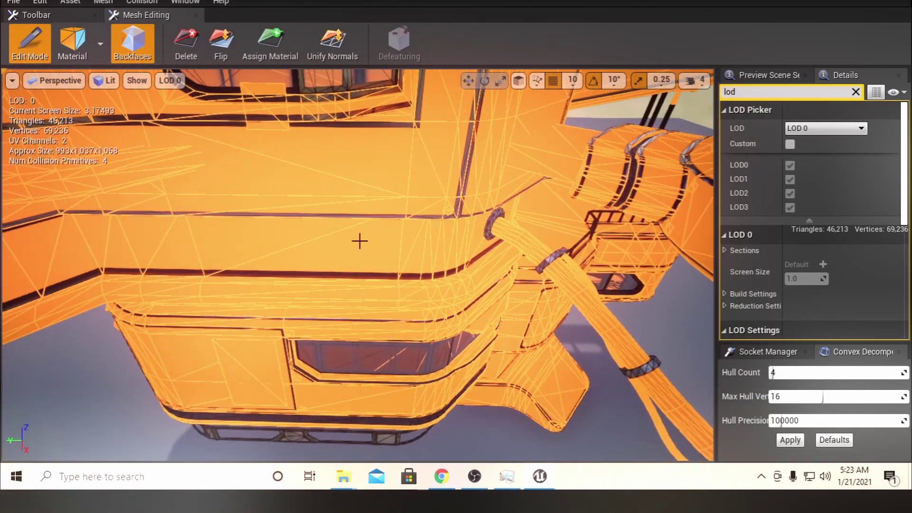
pyautogui.scroll(5, 362, 241)
pyautogui.scroll(5, 363, 242)
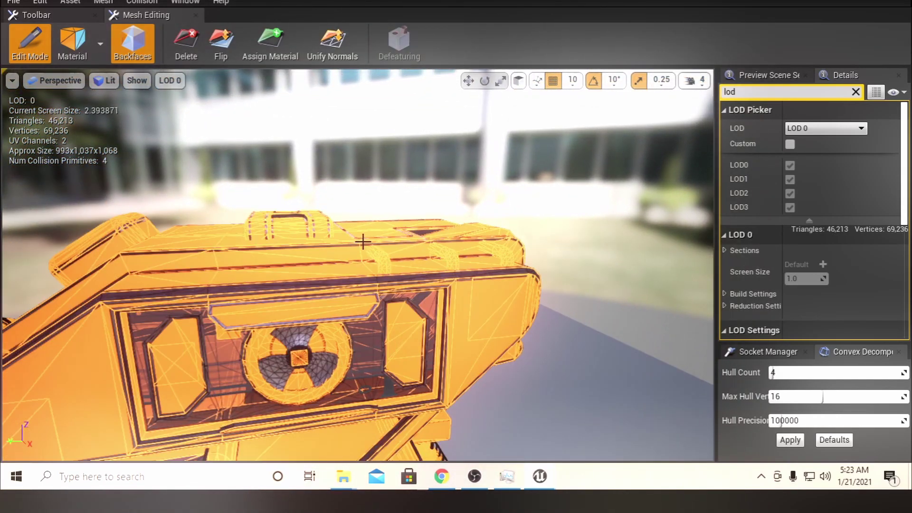
# - Flip the selected polygons of the building and clear the selection
pyautogui.moveTo(398, 267); pyautogui.dragTo(399, 267)
pyautogui.moveTo(400, 267); pyautogui.dragTo(318, 302, button='right')
pyautogui.scroll(-6, 446, 279)
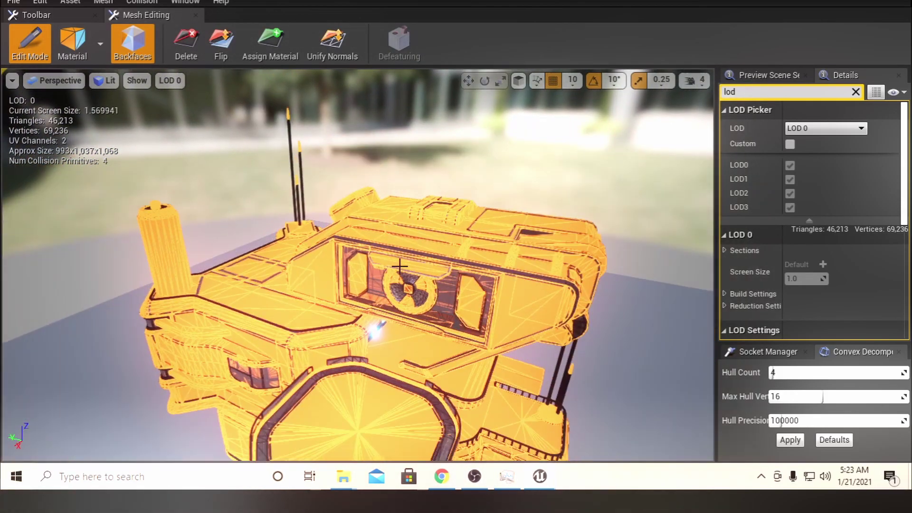
pyautogui.moveTo(446, 279); pyautogui.dragTo(470, 285, button='right')
pyautogui.moveTo(397, 266); pyautogui.dragTo(470, 289, button='right')
pyautogui.scroll(4, 397, 266)
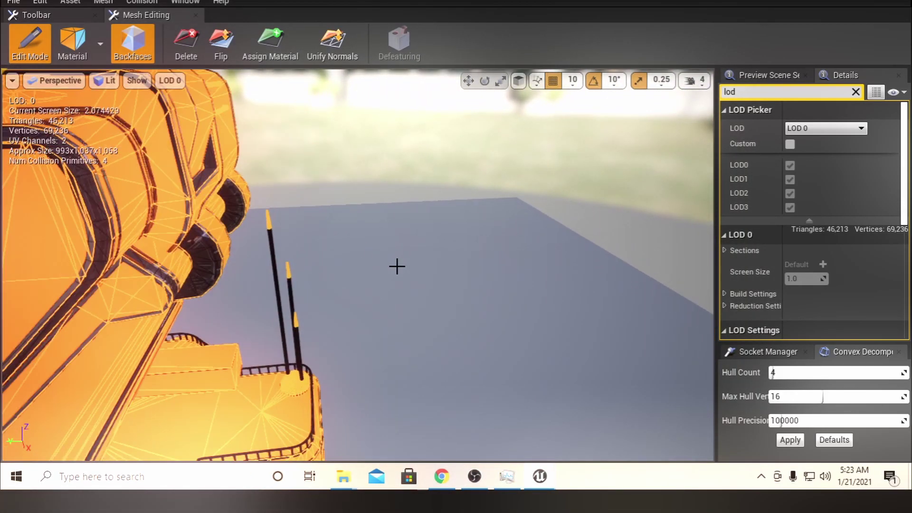
pyautogui.moveTo(397, 266); pyautogui.dragTo(397, 266)
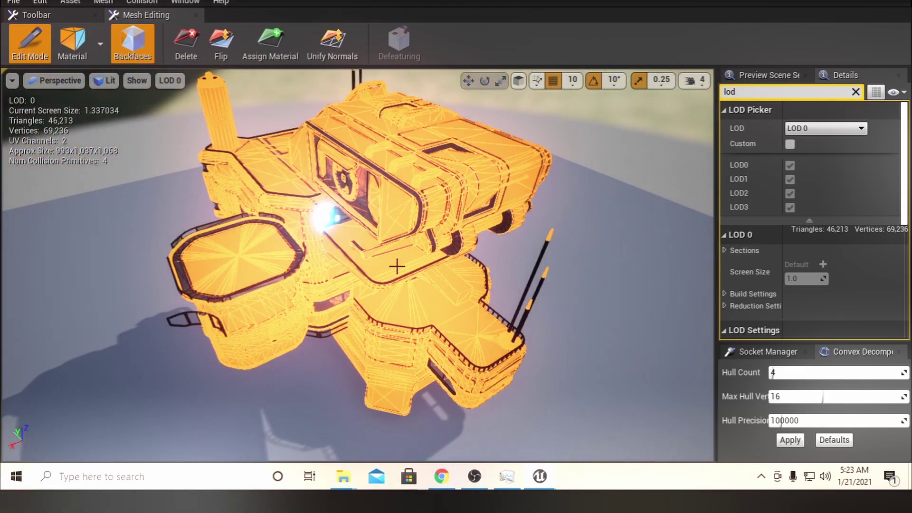
pyautogui.click(225, 45)
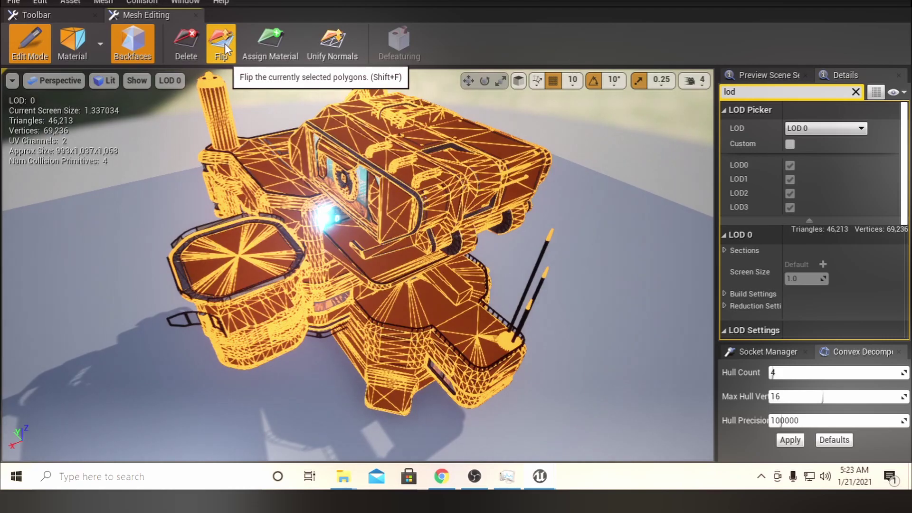
pyautogui.click(323, 376)
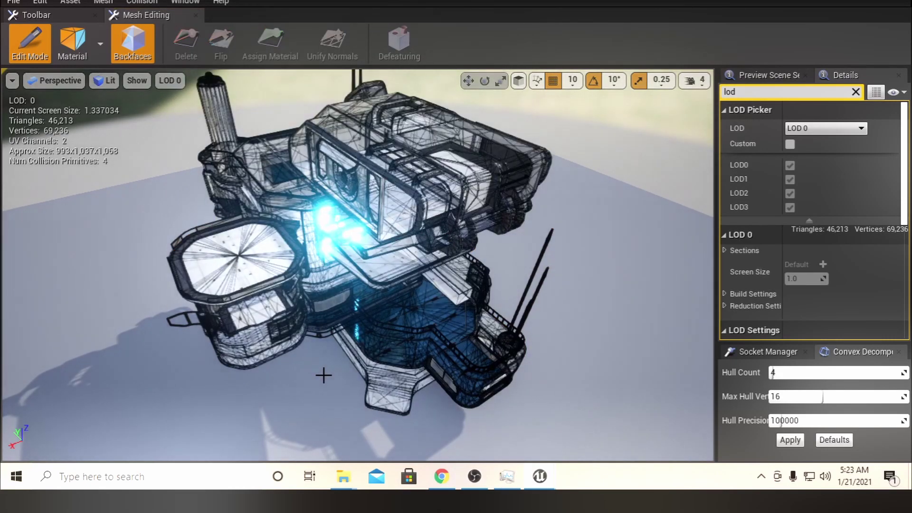
# - Examine the flipped faces around the round platform, the blue deck and the upper section of the building
pyautogui.scroll(5, 326, 362)
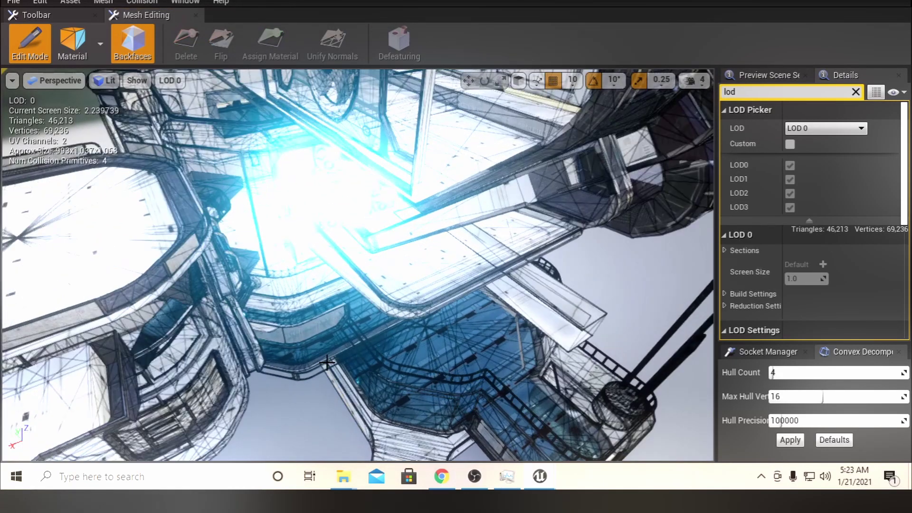
pyautogui.scroll(-3, 327, 362)
pyautogui.scroll(5, 327, 362)
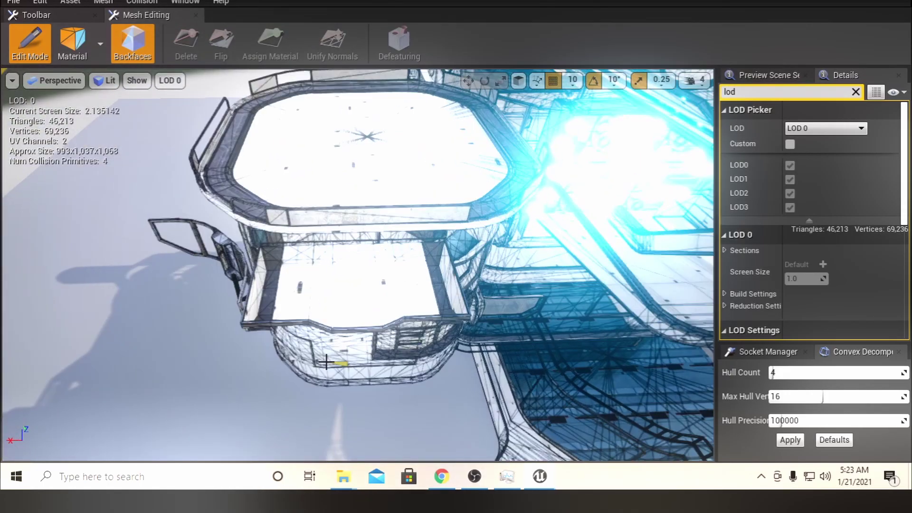
pyautogui.scroll(-5, 326, 362)
pyautogui.moveTo(327, 361); pyautogui.dragTo(408, 290, button='right')
pyautogui.moveTo(389, 349); pyautogui.dragTo(326, 362)
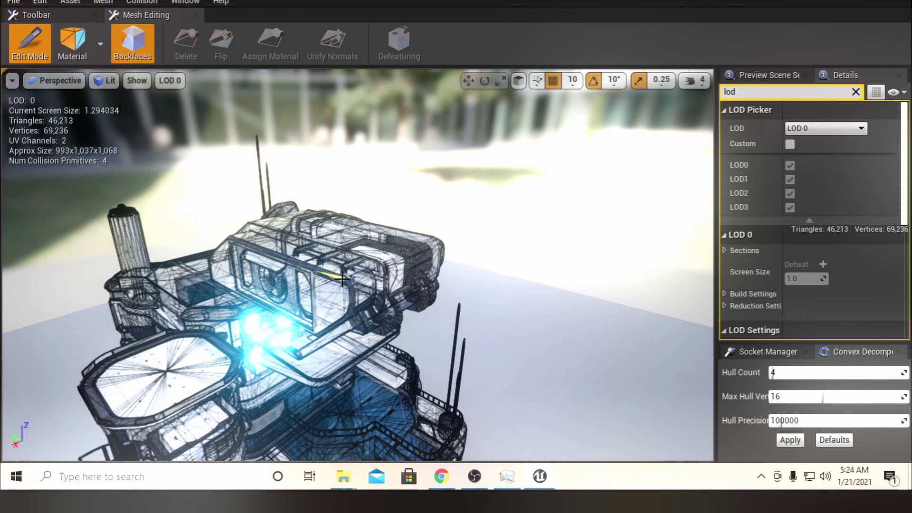
pyautogui.moveTo(342, 279); pyautogui.dragTo(314, 285)
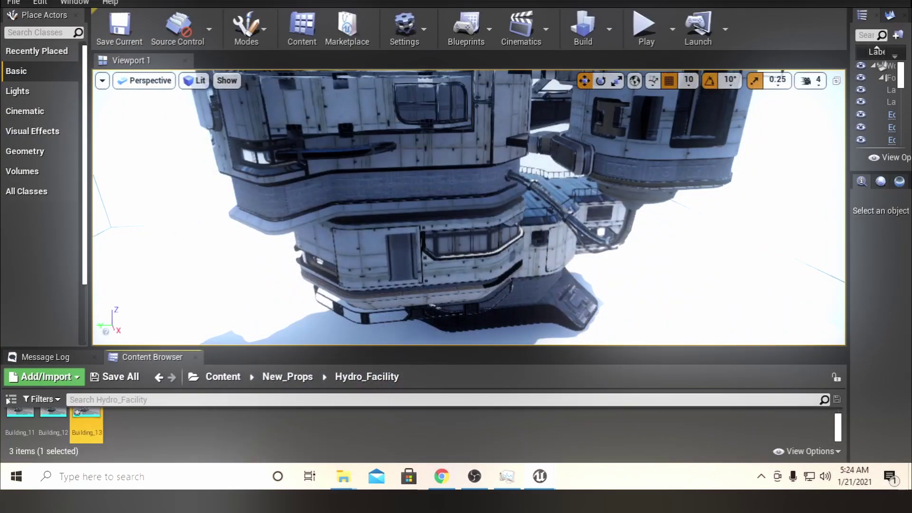
# - Place the Building_13 mesh in the level on the ground in front of the existing building
pyautogui.moveTo(459, 349)
pyautogui.mouseDown()
pyautogui.moveTo(459, 396)
pyautogui.moveTo(459, 357)
pyautogui.mouseUp()
pyautogui.scroll(-8, 458, 309)
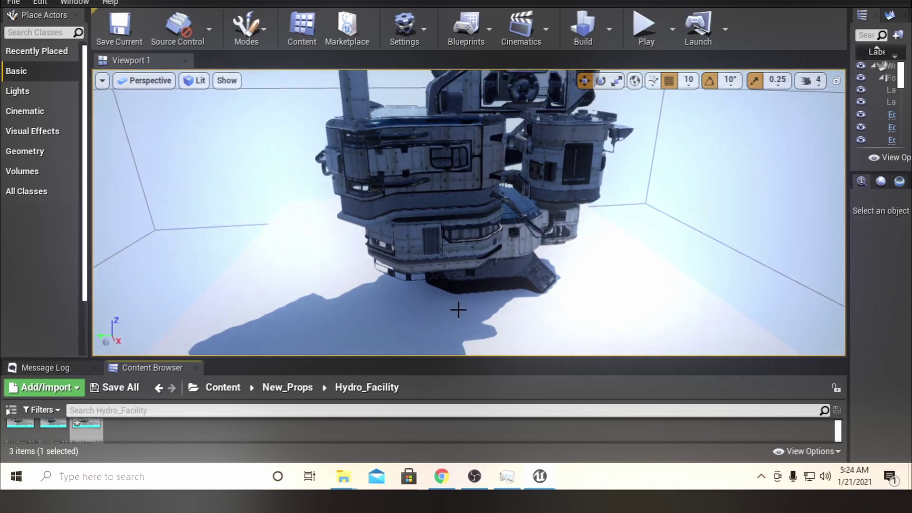
pyautogui.scroll(-3, 458, 310)
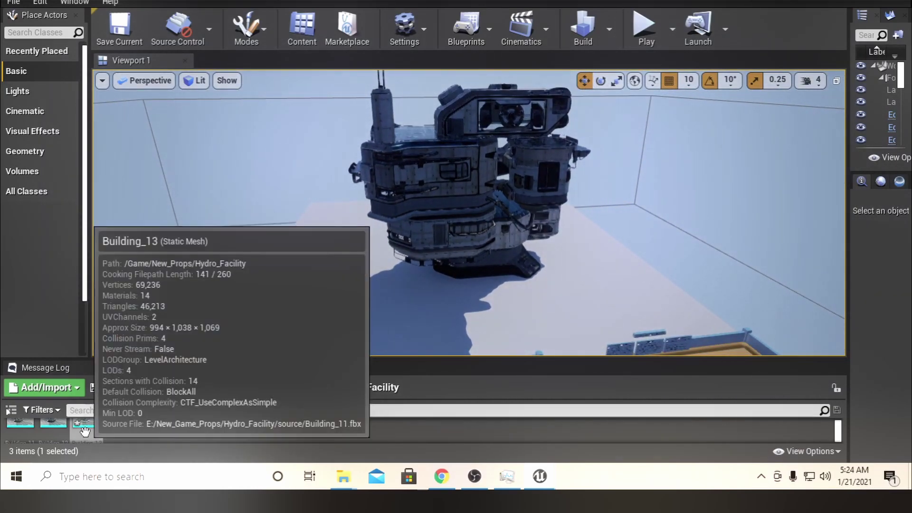
pyautogui.moveTo(86, 424); pyautogui.dragTo(512, 311)
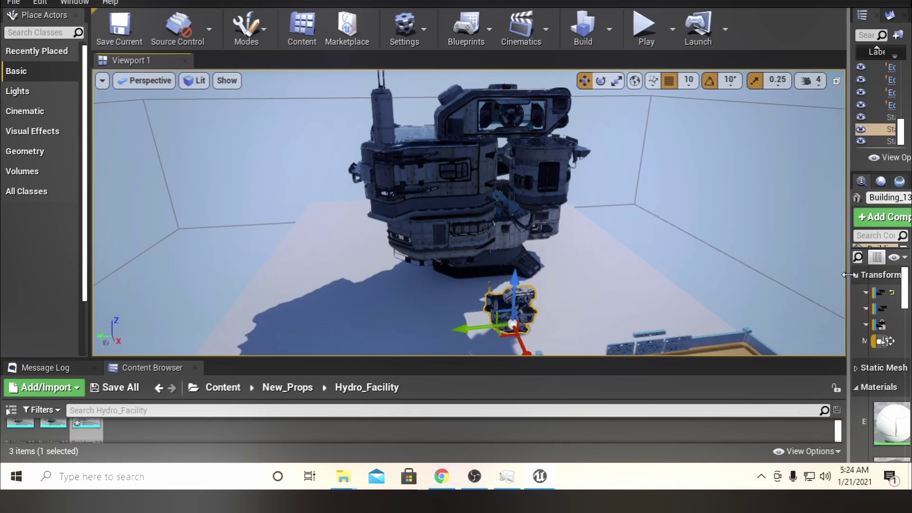
# - Widen the object's properties area and set Building_13's scale to 5 on all axes
pyautogui.moveTo(849, 275); pyautogui.dragTo(659, 298)
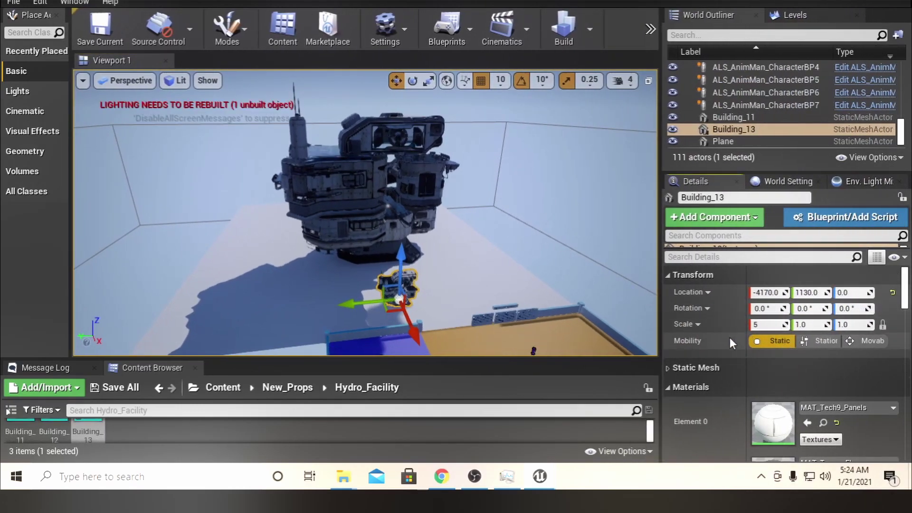
pyautogui.press('Return')
pyautogui.moveTo(467, 267); pyautogui.dragTo(497, 272, button='right')
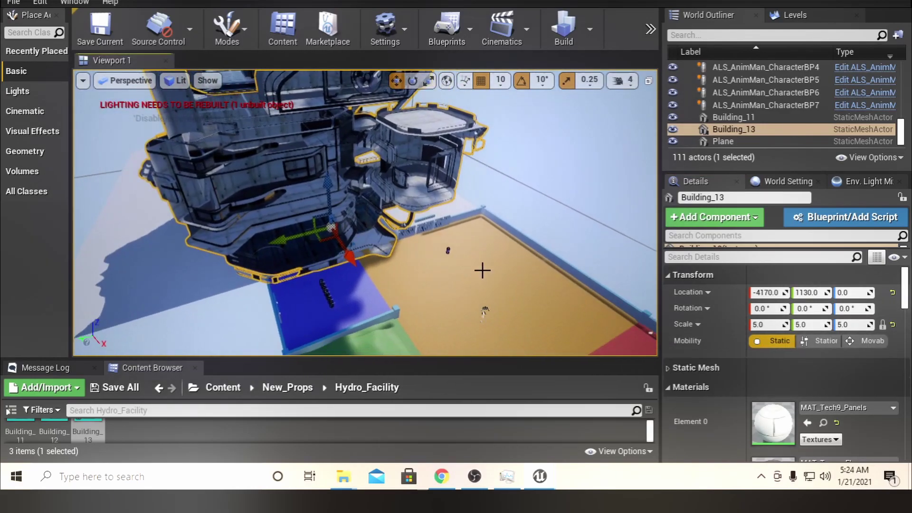
# - Move Building_13 along the Y axis to 5300, beside the other building
pyautogui.moveTo(394, 299); pyautogui.dragTo(372, 292, button='right')
pyautogui.moveTo(436, 295); pyautogui.dragTo(391, 272)
pyautogui.scroll(4, 413, 266)
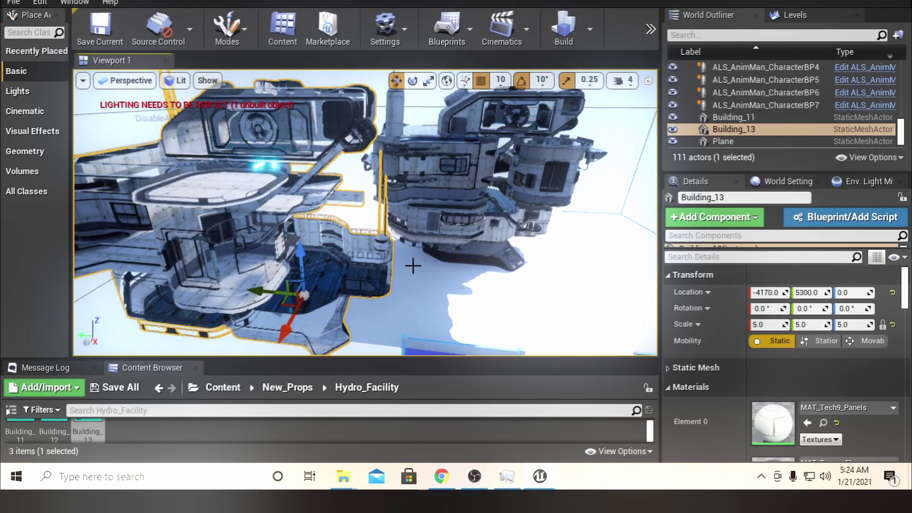
# - Inspect Building_13 up close, including the interior with the blue floor and the inner walls
pyautogui.scroll(5, 412, 266)
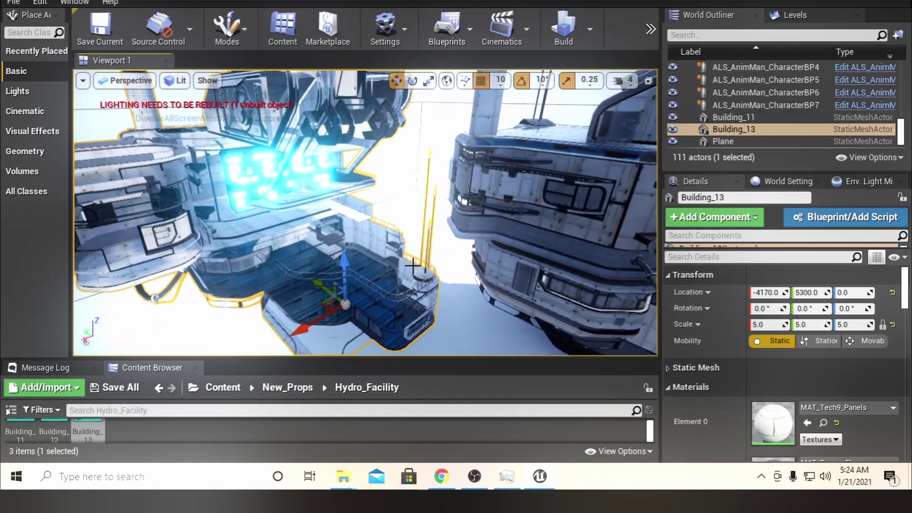
pyautogui.scroll(5, 412, 266)
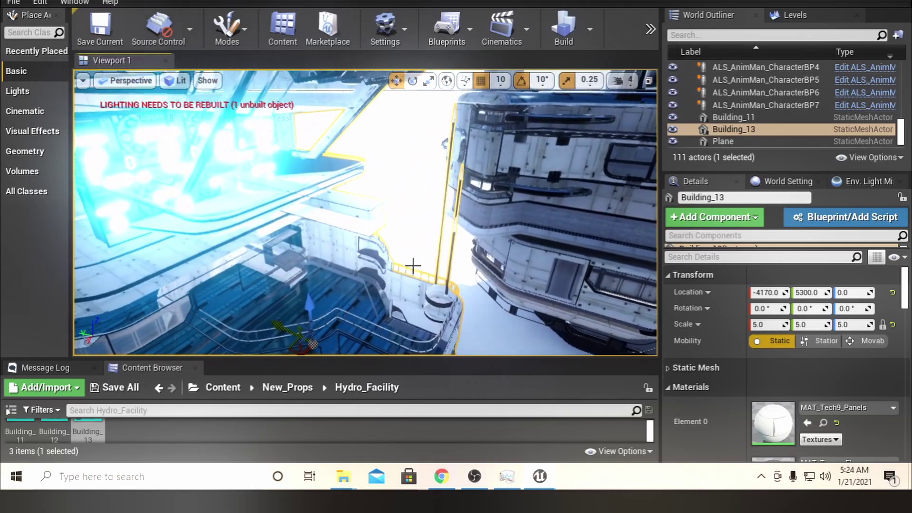
pyautogui.scroll(5, 413, 266)
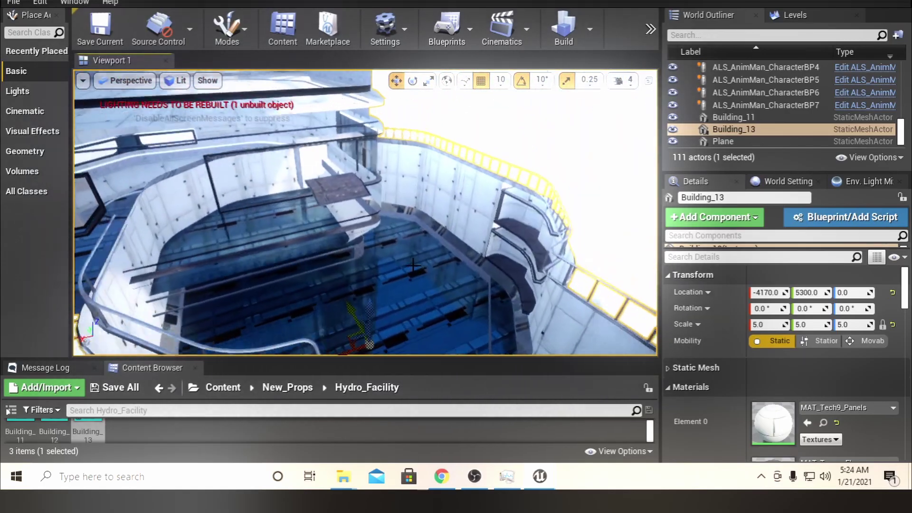
pyautogui.moveTo(413, 266); pyautogui.dragTo(423, 261, button='right')
pyautogui.scroll(-6, 413, 266)
# - Select Building_11 and copy its location value
pyautogui.click(470, 140)
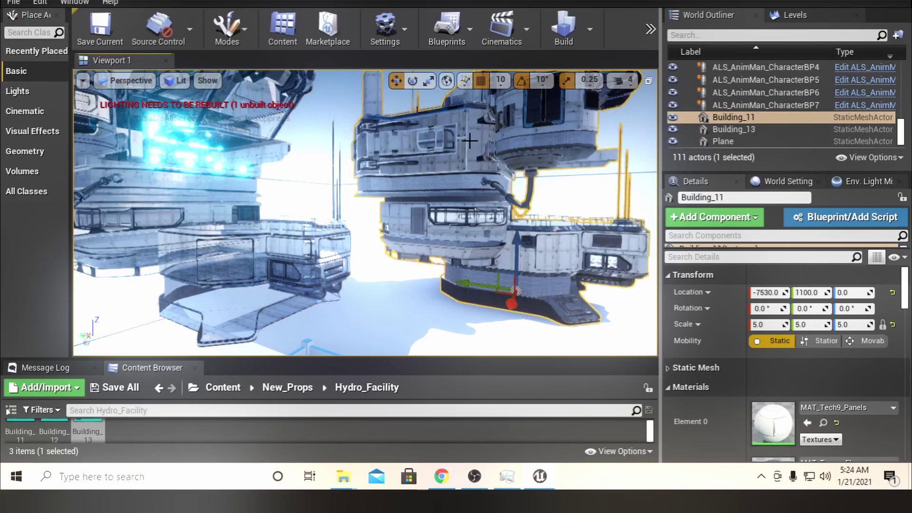
pyautogui.rightClick(708, 293)
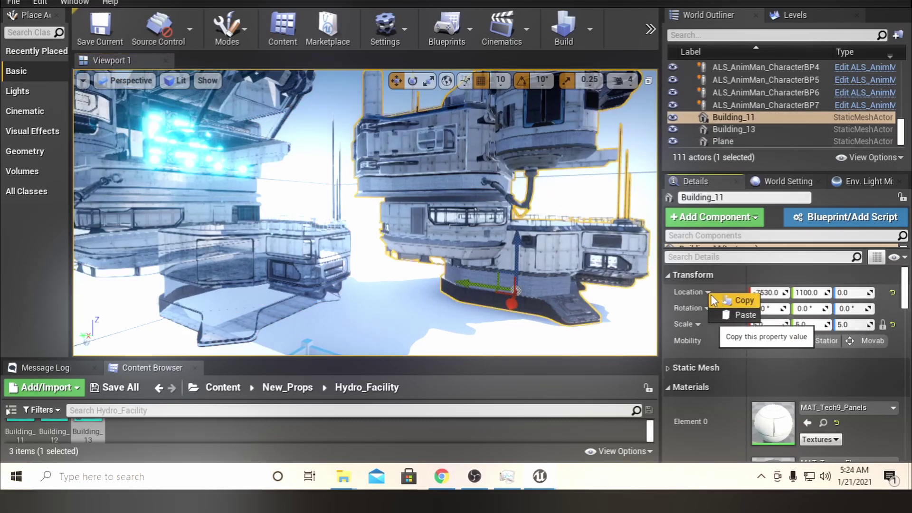
pyautogui.click(726, 299)
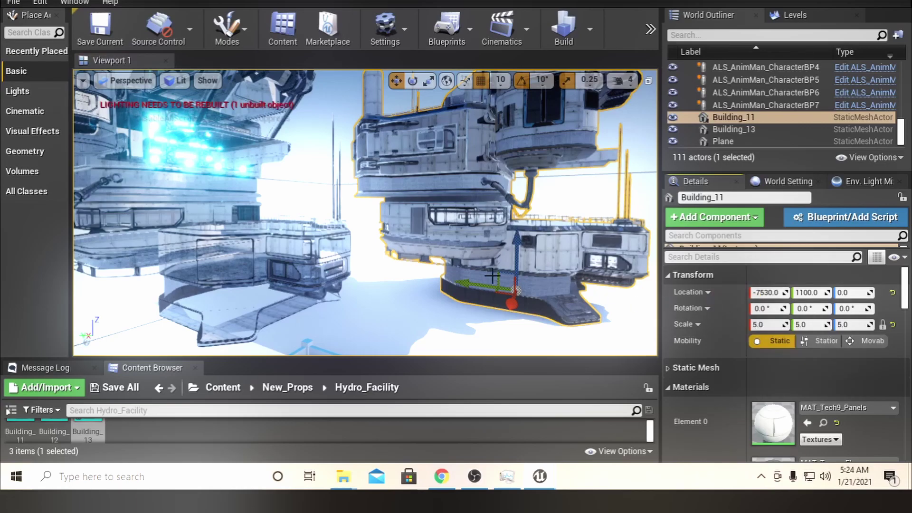
pyautogui.click(311, 242)
pyautogui.rightClick(709, 293)
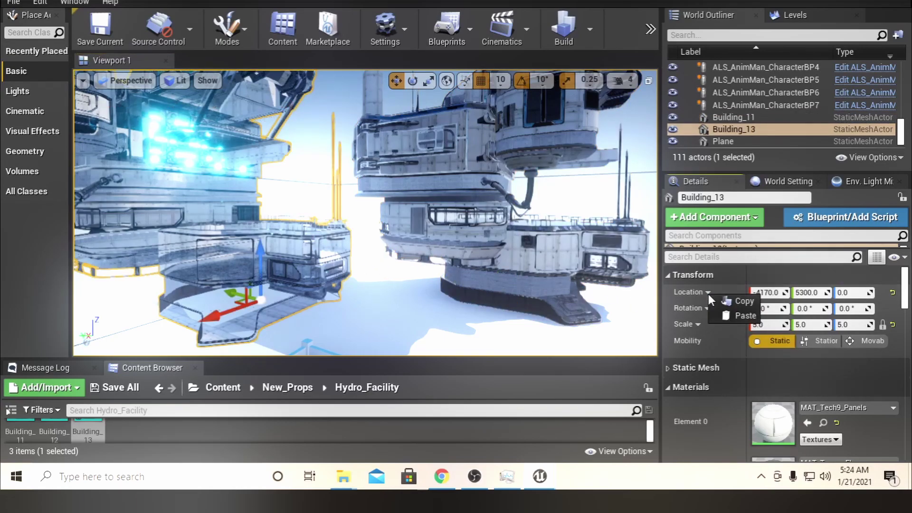
pyautogui.click(722, 301)
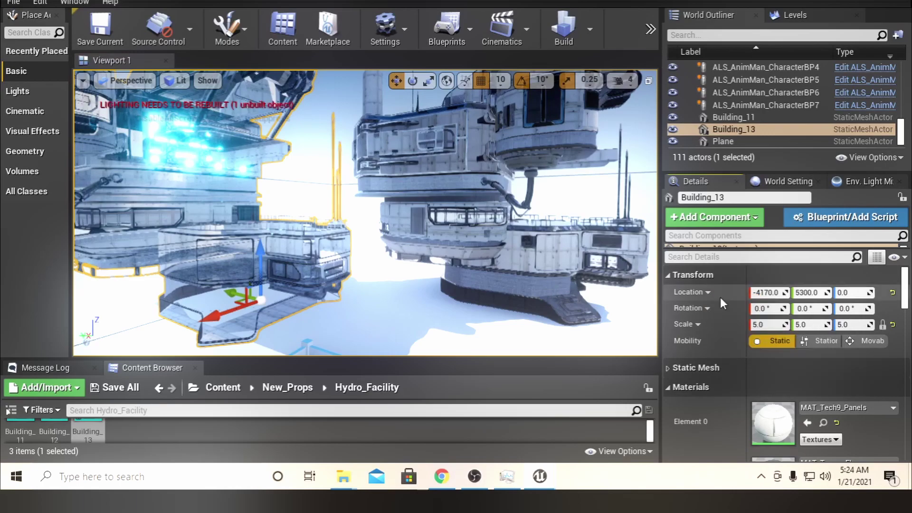
pyautogui.rightClick(711, 293)
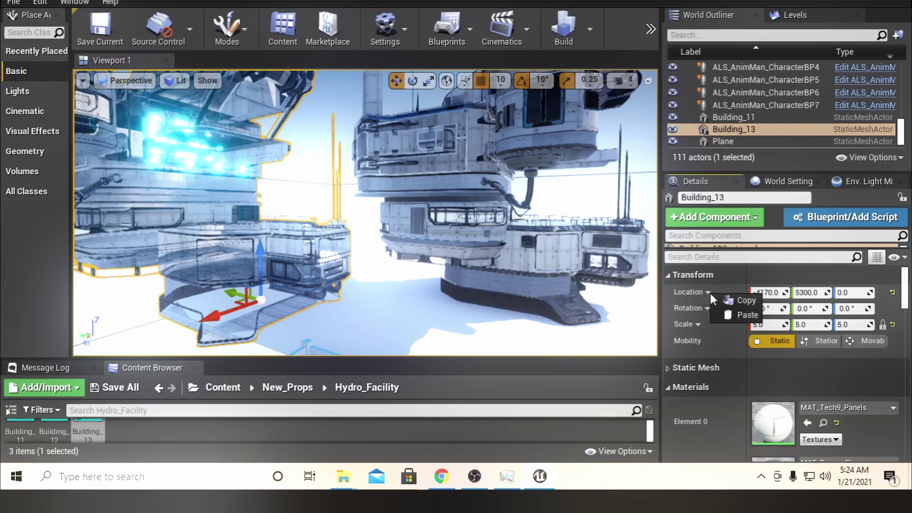
# - Copy Building_11's location and paste it onto Building_13, placing both buildings at -7530, 1100, 0
pyautogui.rightClick(455, 240)
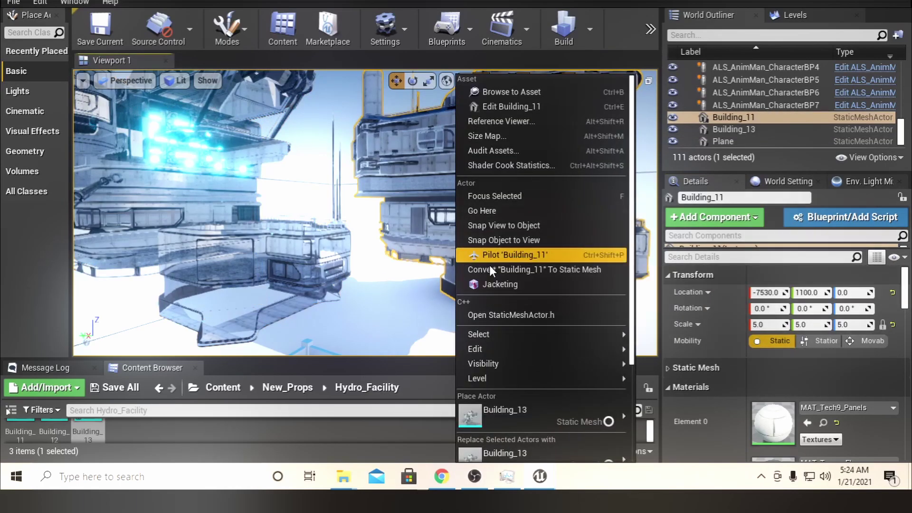
pyautogui.click(407, 220)
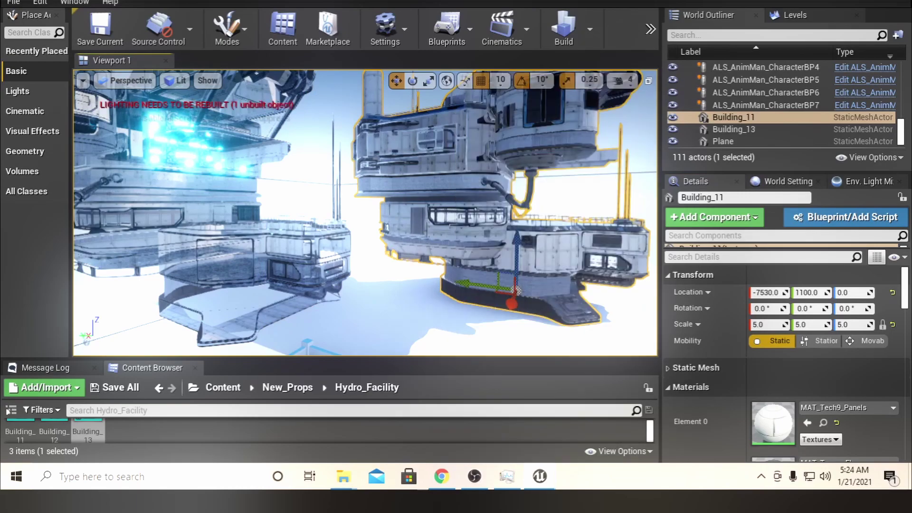
pyautogui.click(714, 292)
pyautogui.click(722, 297)
pyautogui.click(321, 244)
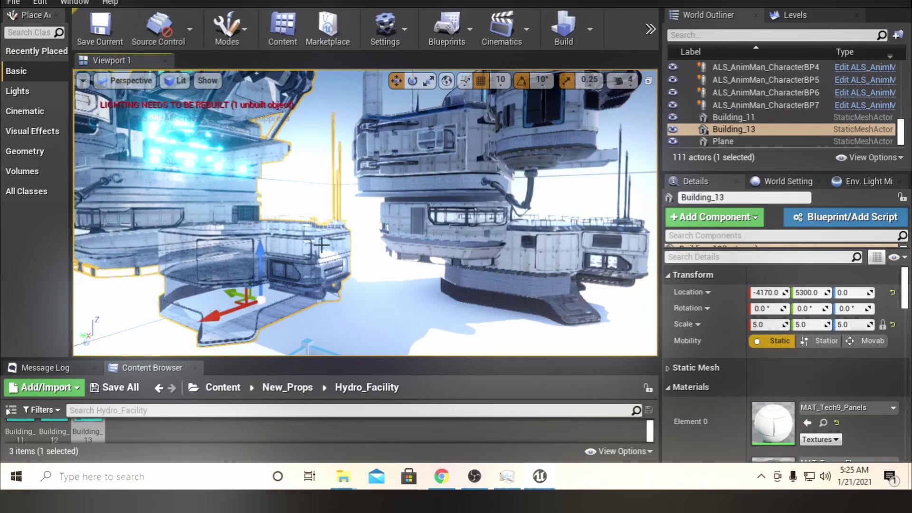
pyautogui.click(710, 293)
pyautogui.click(735, 316)
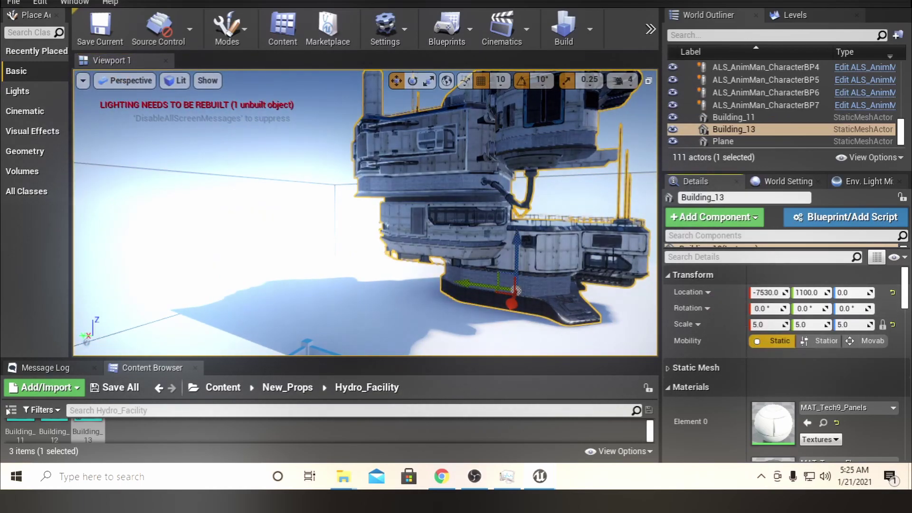
# - Fly into the combined building and examine its blue floor, inner walls, ceiling and window openings
pyautogui.press('f')
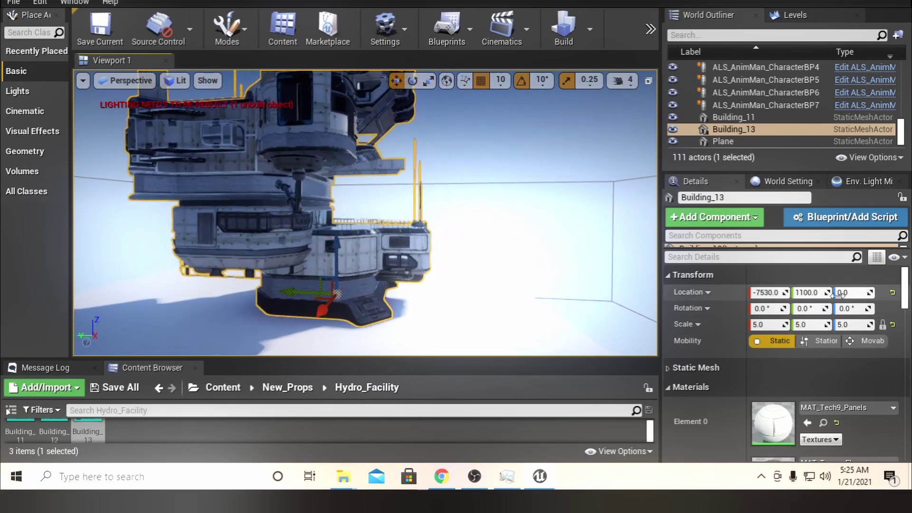
pyautogui.moveTo(521, 271); pyautogui.dragTo(256, 328, button='right')
pyautogui.press('w')
pyautogui.press('w')
pyautogui.press('w')
pyautogui.press('d')
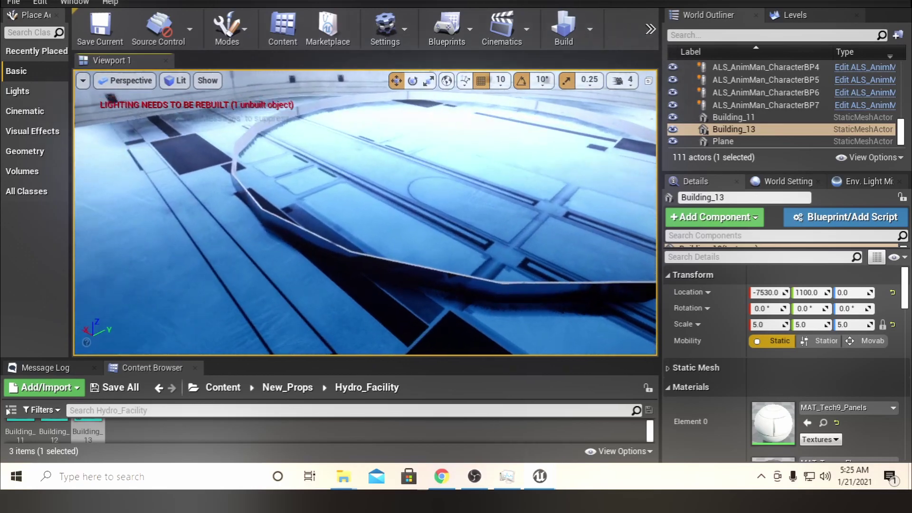
pyautogui.press('q')
pyautogui.moveTo(256, 328); pyautogui.dragTo(373, 256, button='right')
pyautogui.press('s')
pyautogui.press('w')
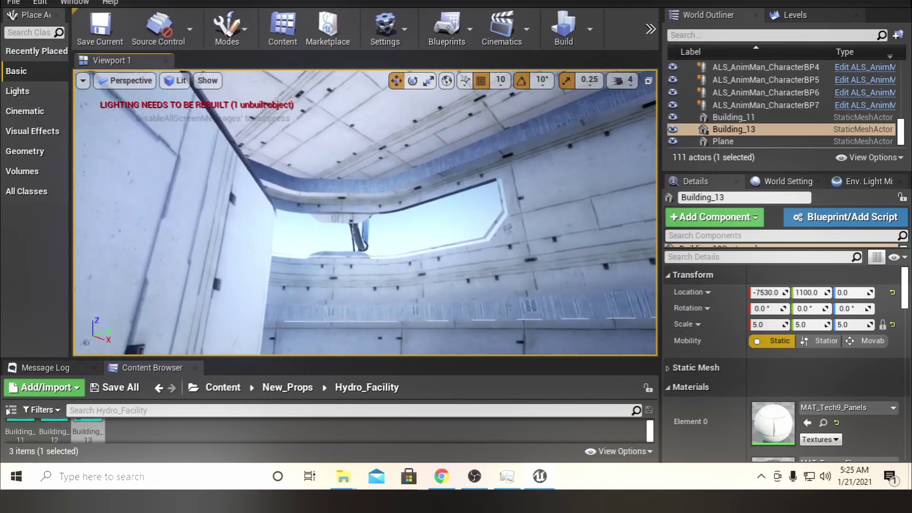
pyautogui.press('w')
pyautogui.moveTo(365, 212); pyautogui.dragTo(636, 247, button='right')
pyautogui.press('w')
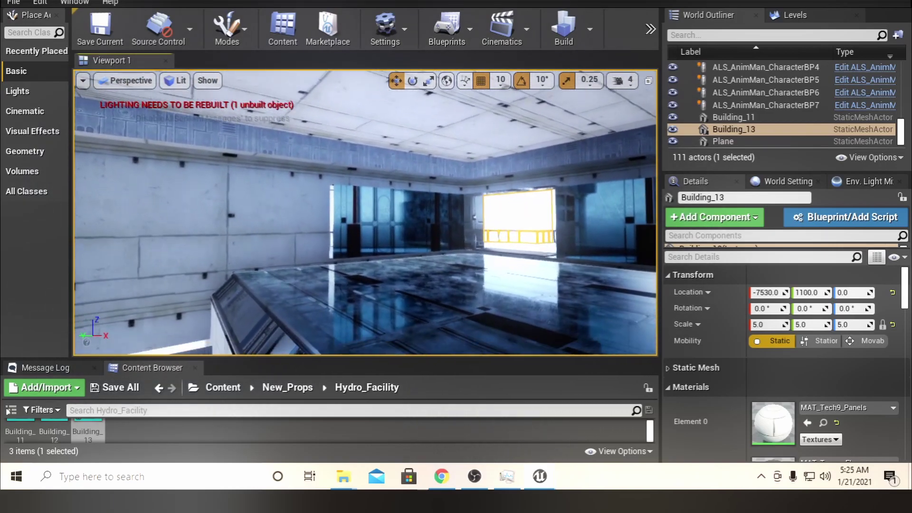
# - Examine the railed balcony, the curved inner room and the underside of the combined building
pyautogui.press('w')
pyautogui.moveTo(365, 213); pyautogui.dragTo(561, 214, button='right')
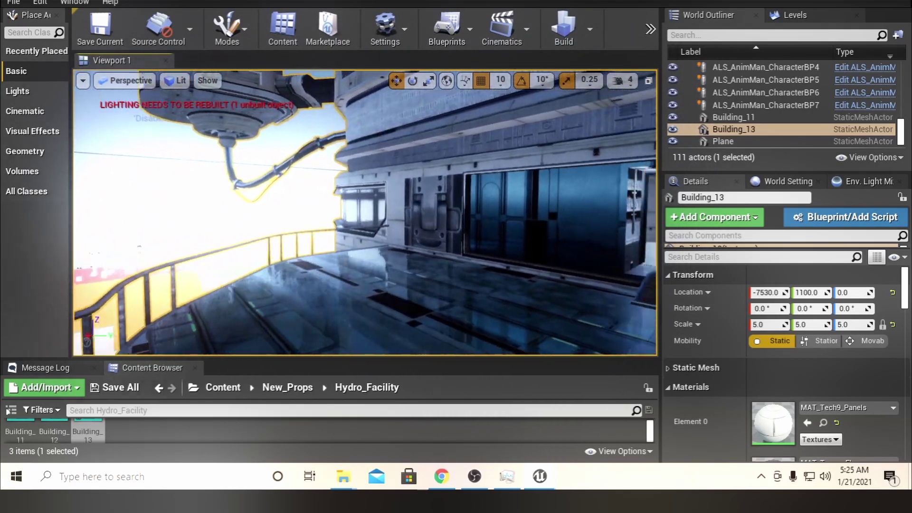
pyautogui.moveTo(365, 212); pyautogui.dragTo(427, 199, button='right')
pyautogui.press('w')
pyautogui.moveTo(365, 212); pyautogui.dragTo(304, 190, button='right')
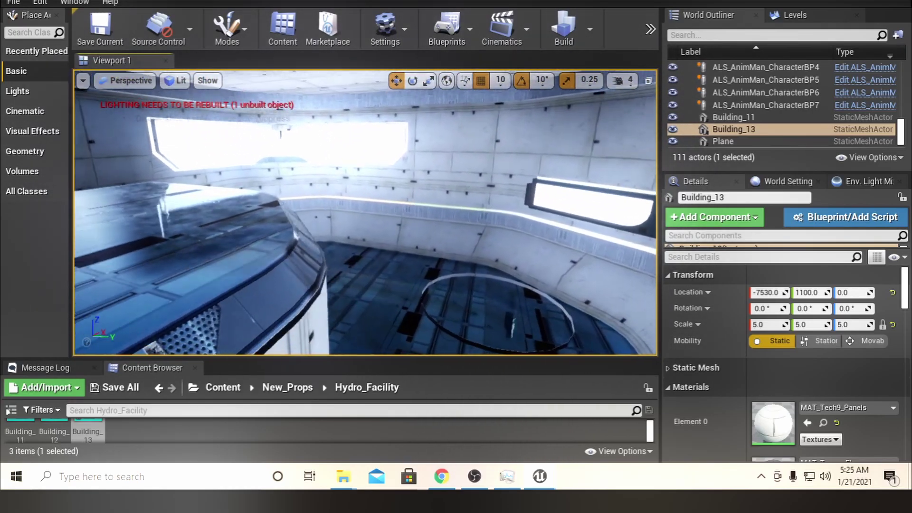
pyautogui.press('w')
pyautogui.moveTo(365, 212); pyautogui.dragTo(192, 181, button='right')
pyautogui.press('w')
pyautogui.moveTo(364, 212); pyautogui.dragTo(190, 200, button='right')
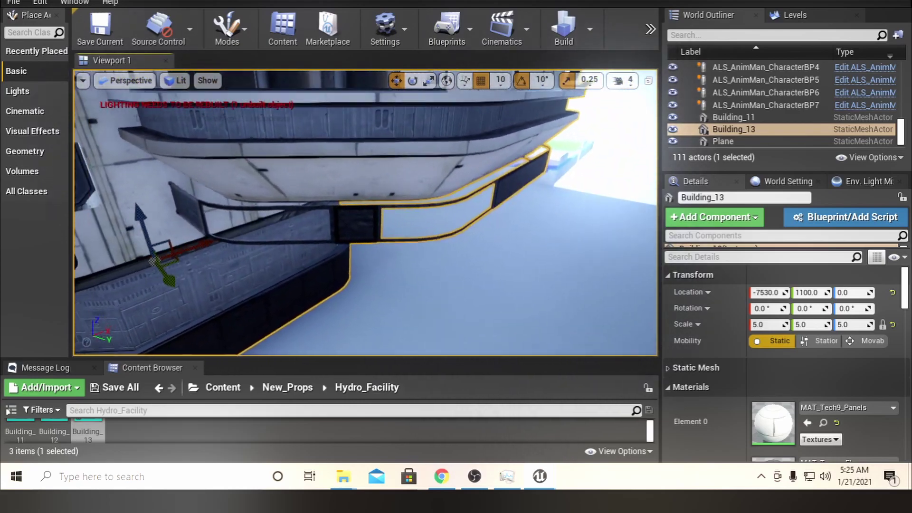
# - Inspect the combined building's exterior up to the tower top, and the walls of its upper interior
pyautogui.moveTo(365, 213); pyautogui.dragTo(427, 180, button='right')
pyautogui.press('w')
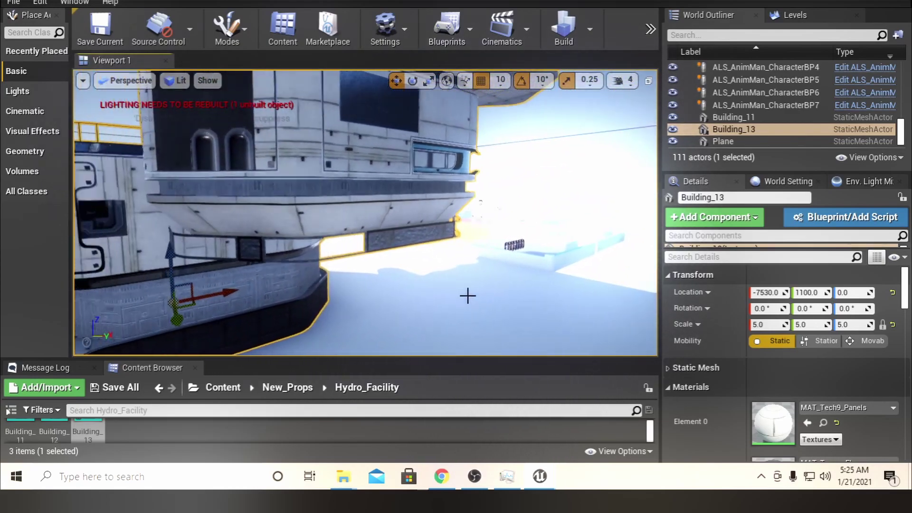
pyautogui.moveTo(468, 293); pyautogui.dragTo(468, 309)
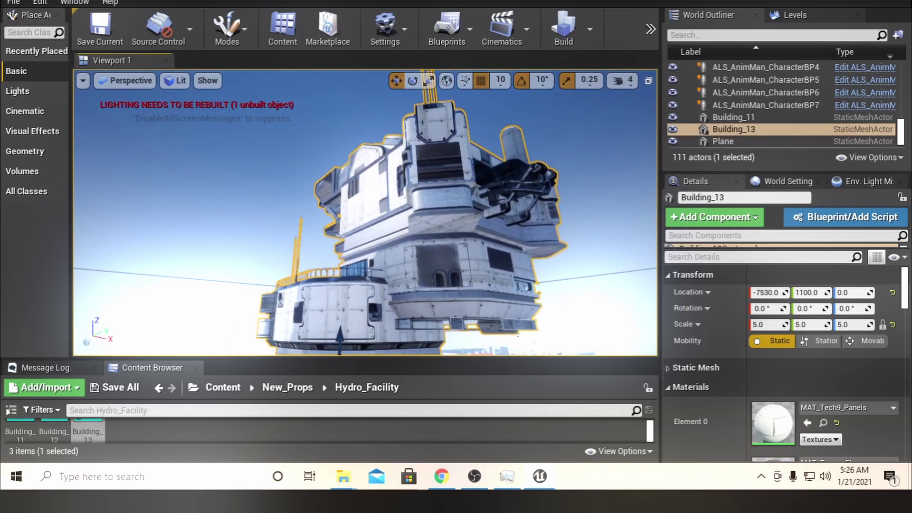
pyautogui.moveTo(543, 313); pyautogui.dragTo(574, 261, button='right')
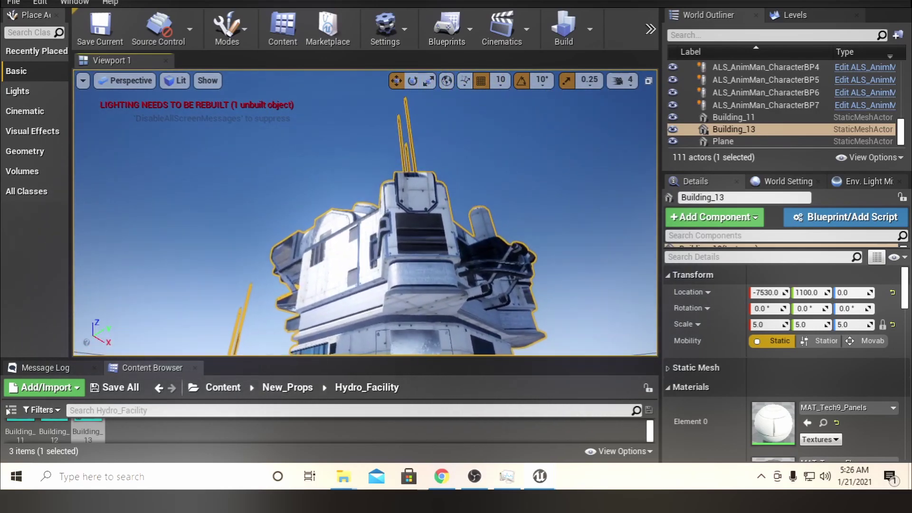
pyautogui.moveTo(365, 212); pyautogui.dragTo(337, 269, button='right')
pyautogui.press('w')
pyautogui.moveTo(365, 212); pyautogui.dragTo(622, 114, button='right')
pyautogui.moveTo(474, 266); pyautogui.dragTo(466, 267, button='right')
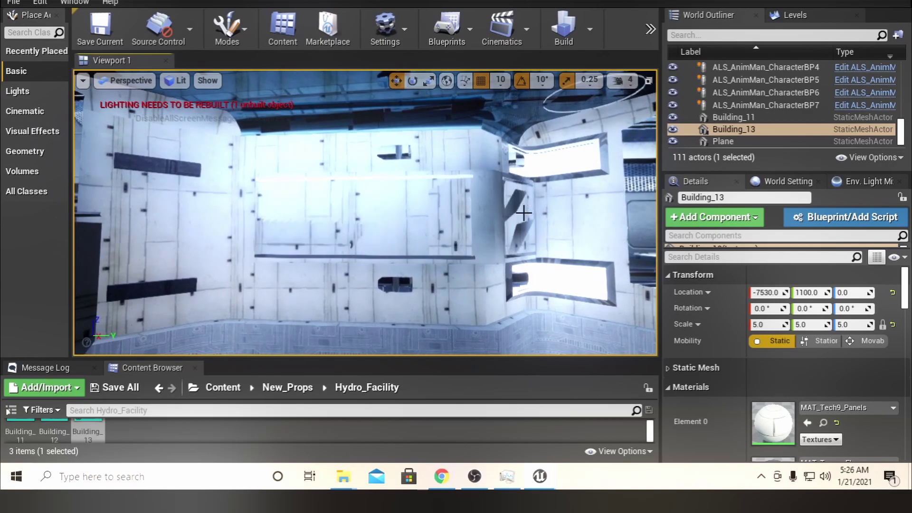
# - Move in close to the overlapping inner wall and select Building_11 there
pyautogui.scroll(3, 468, 212)
pyautogui.moveTo(468, 212); pyautogui.dragTo(389, 231, button='right')
pyautogui.click(388, 230)
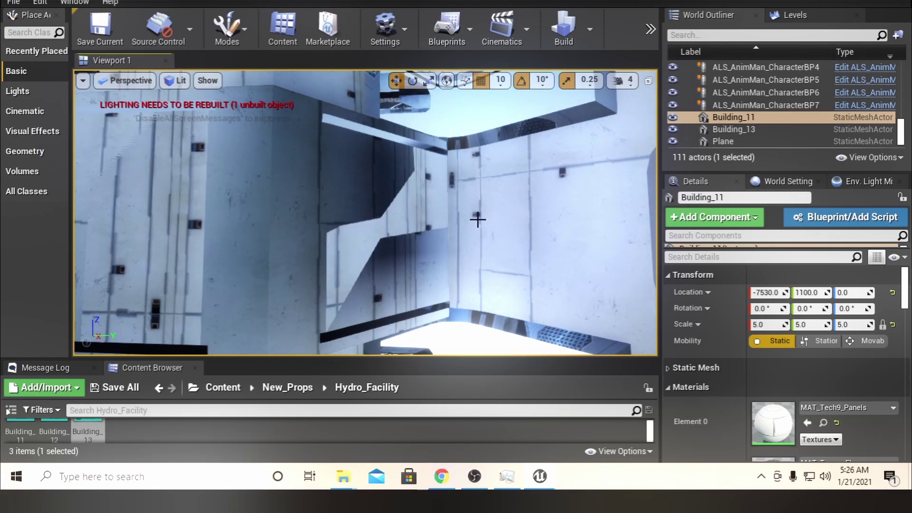
# - Try lowering Building_11 to -2 on the Z axis, and reset its Z location to 0
pyautogui.click(860, 292)
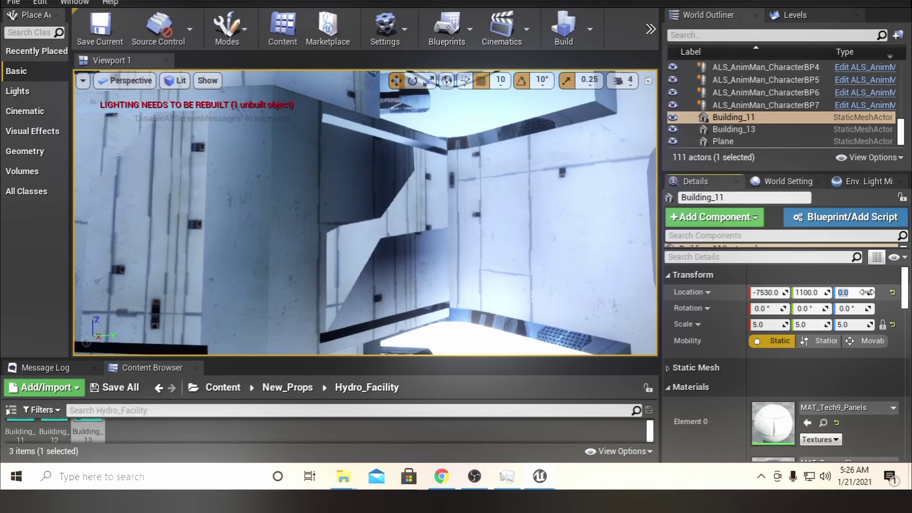
pyautogui.click(871, 293)
pyautogui.moveTo(869, 293)
pyautogui.mouseDown()
pyautogui.moveTo(862, 292)
pyautogui.moveTo(877, 293)
pyautogui.moveTo(839, 293)
pyautogui.moveTo(854, 293)
pyautogui.mouseUp()
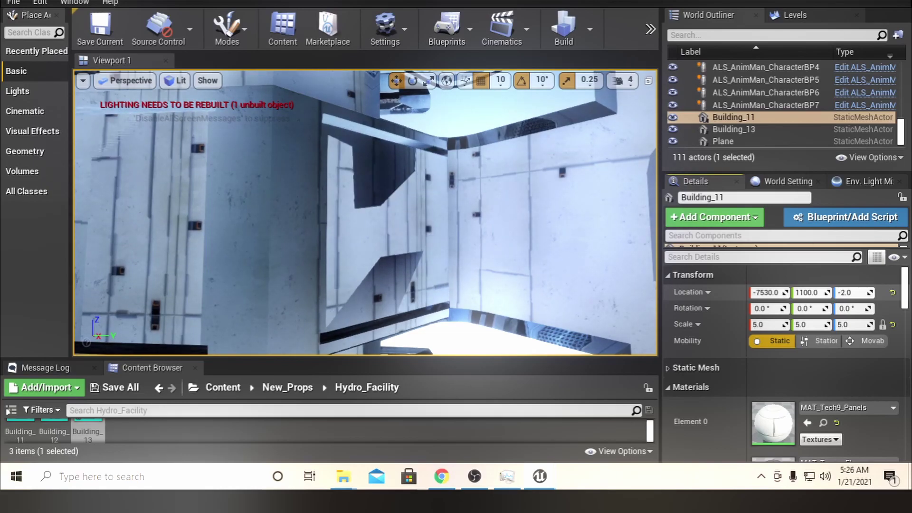
pyautogui.click(859, 293)
pyautogui.write('0')
pyautogui.press('Return')
# - Shift Building_11 to -7531 on the X axis and check the overlapping inner wall
pyautogui.click(822, 376)
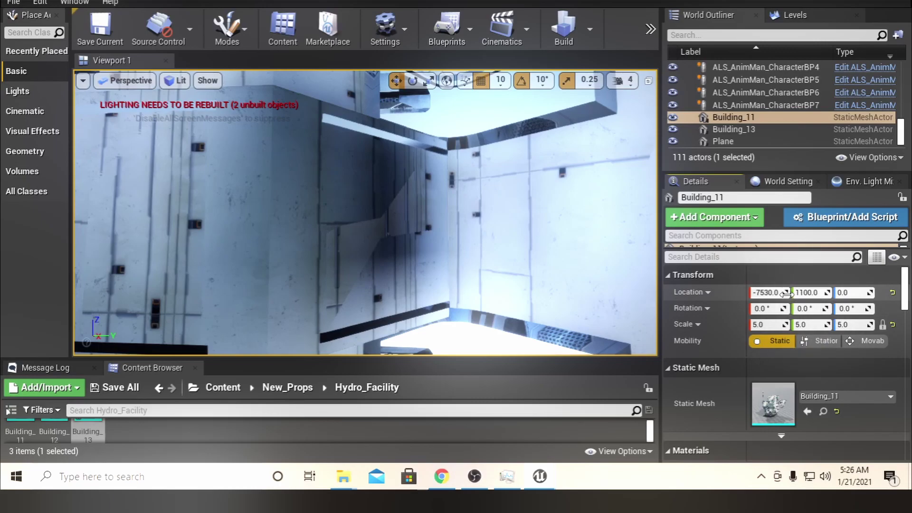
pyautogui.moveTo(787, 293); pyautogui.dragTo(786, 293)
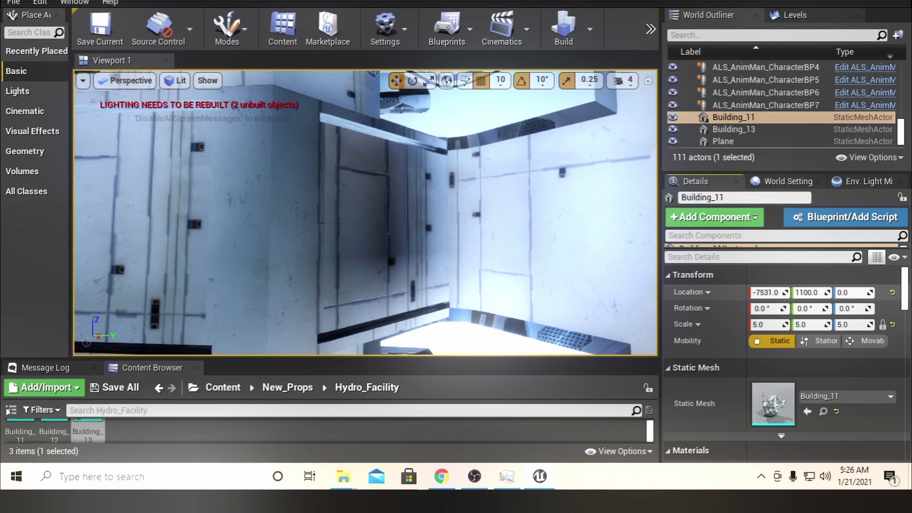
pyautogui.moveTo(495, 285); pyautogui.dragTo(522, 285, button='right')
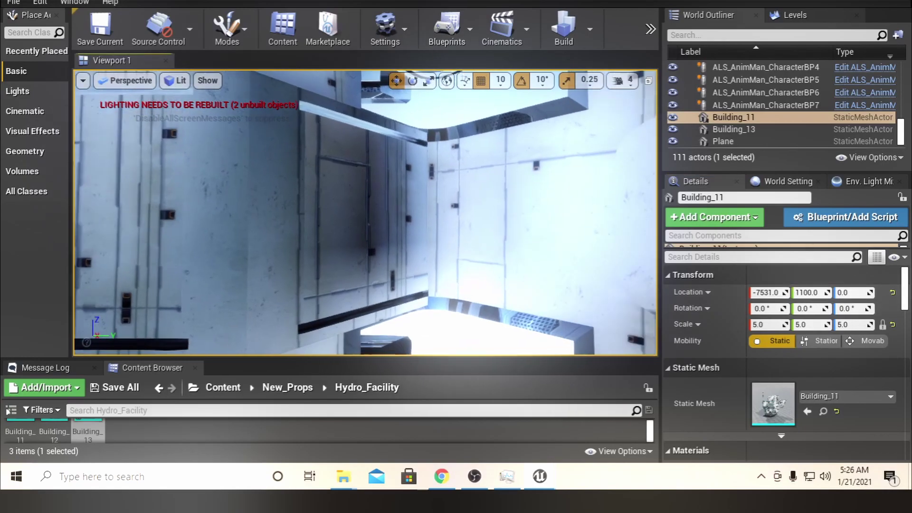
pyautogui.scroll(-6, 495, 285)
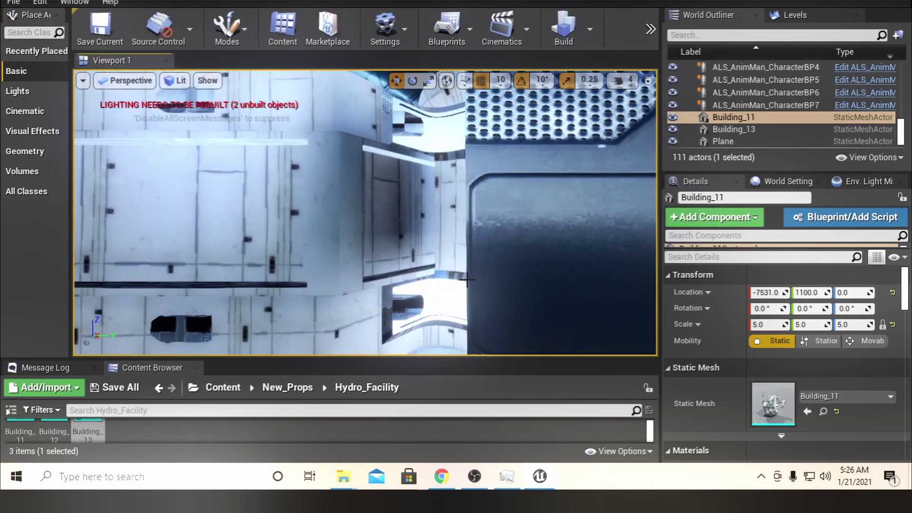
# - Examine the offset buildings around the window frames, the glowing light strip and the outer wall panels
pyautogui.moveTo(466, 280); pyautogui.dragTo(449, 275, button='right')
pyautogui.moveTo(240, 331); pyautogui.dragTo(558, 277, button='right')
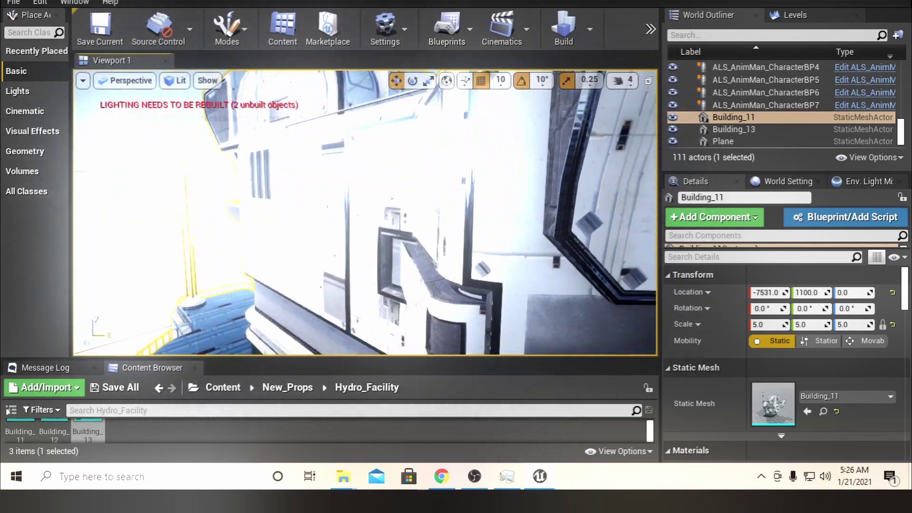
pyautogui.press('f')
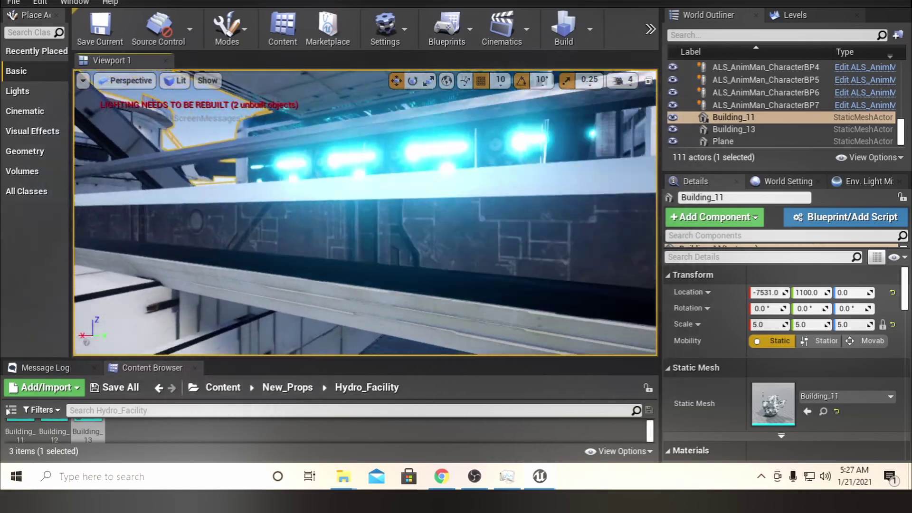
pyautogui.moveTo(364, 212); pyautogui.dragTo(266, 212, button='right')
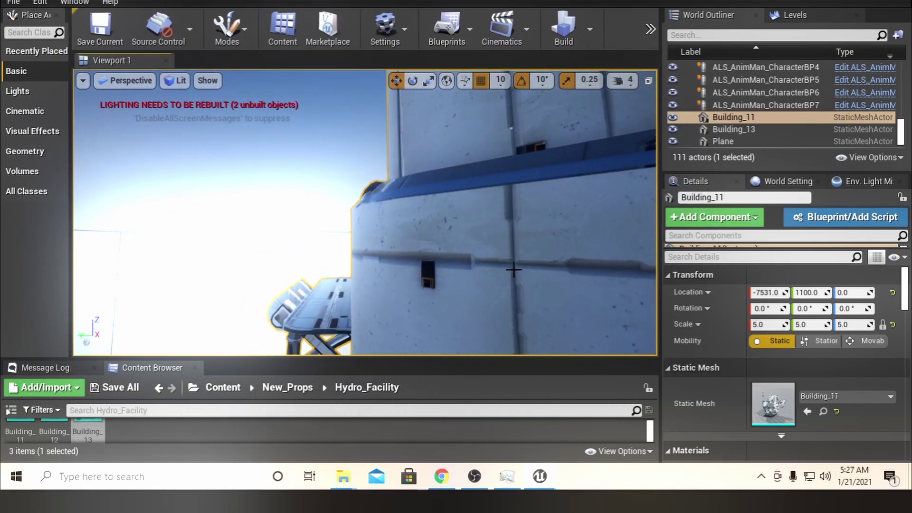
pyautogui.scroll(-5, 513, 269)
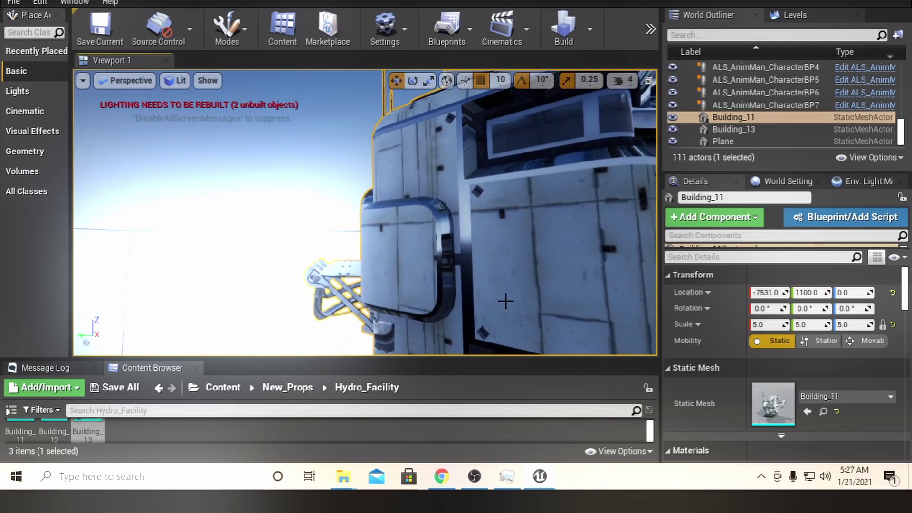